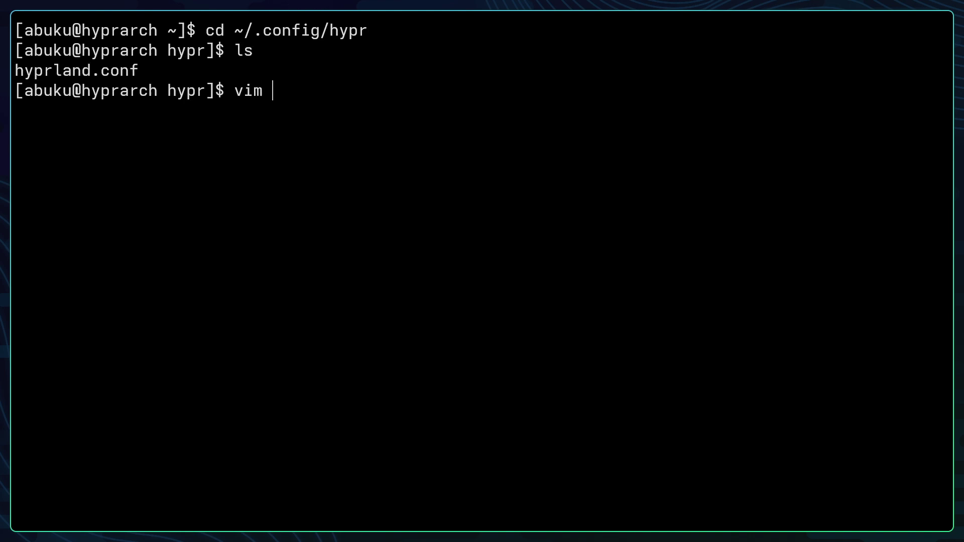
- Enter the hyprland.conf file name to finish the vim command for opening the config
{"action": "type", "text": "hyprland."}
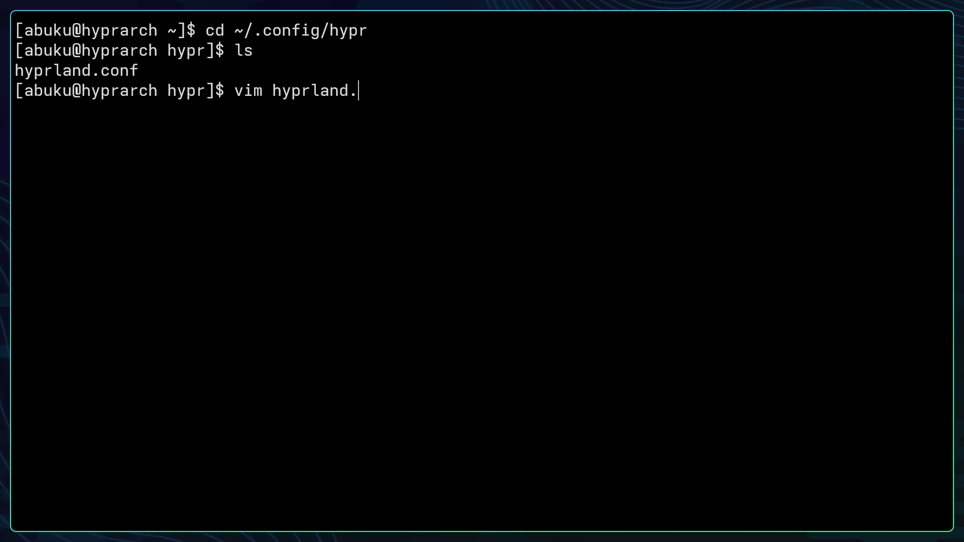
{"action": "type", "text": "conf"}
- Delete the 'autogenerated = 1' line from hyprland.conf in Vim and save with :wq
{"action": "key", "text": "Return"}
{"action": "key", "text": "j"}
{"action": "key", "text": "j"}
{"action": "key", "text": "j"}
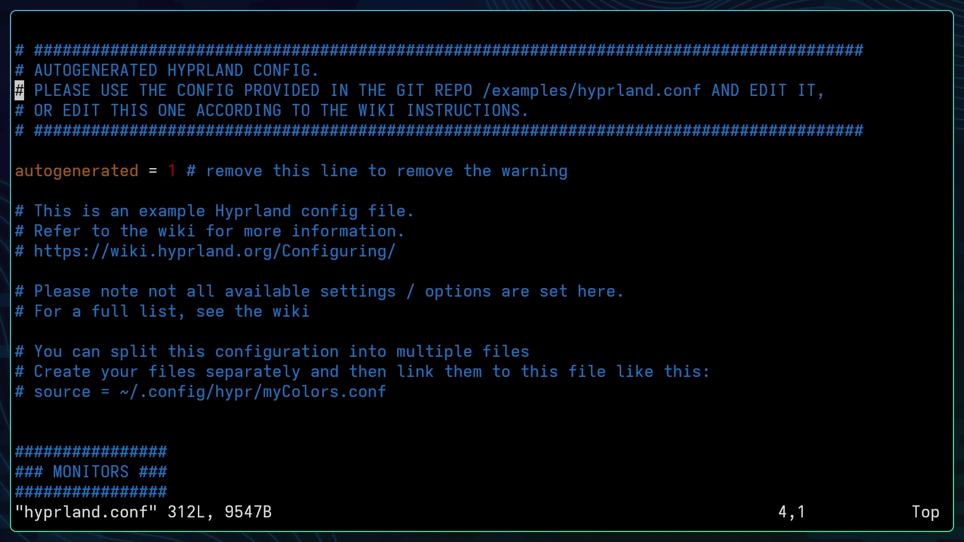
{"action": "key", "text": "j"}
{"action": "key", "text": "j"}
{"action": "key", "text": "j"}
{"action": "key", "text": "j"}
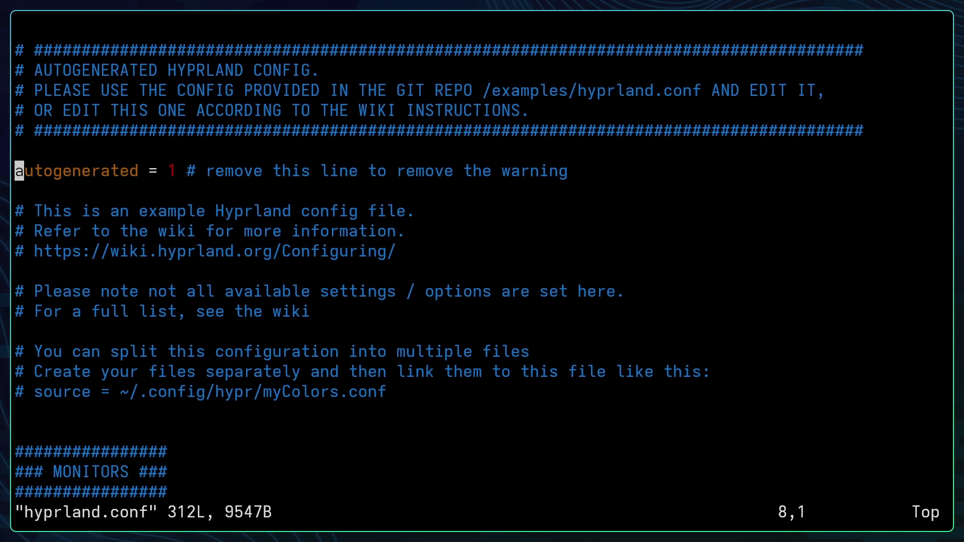
{"action": "key", "text": "d"}
{"action": "key", "text": "d"}
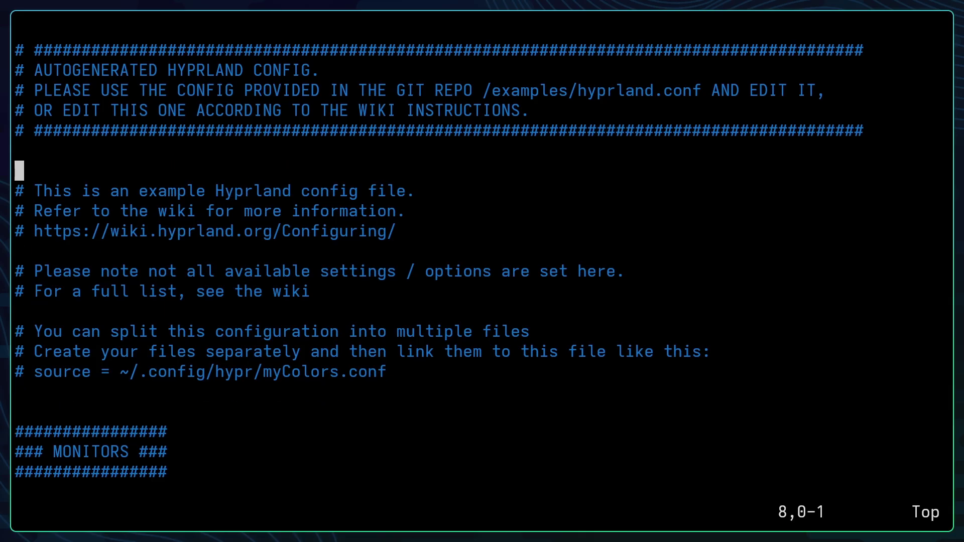
{"action": "type", "text": ":wq"}
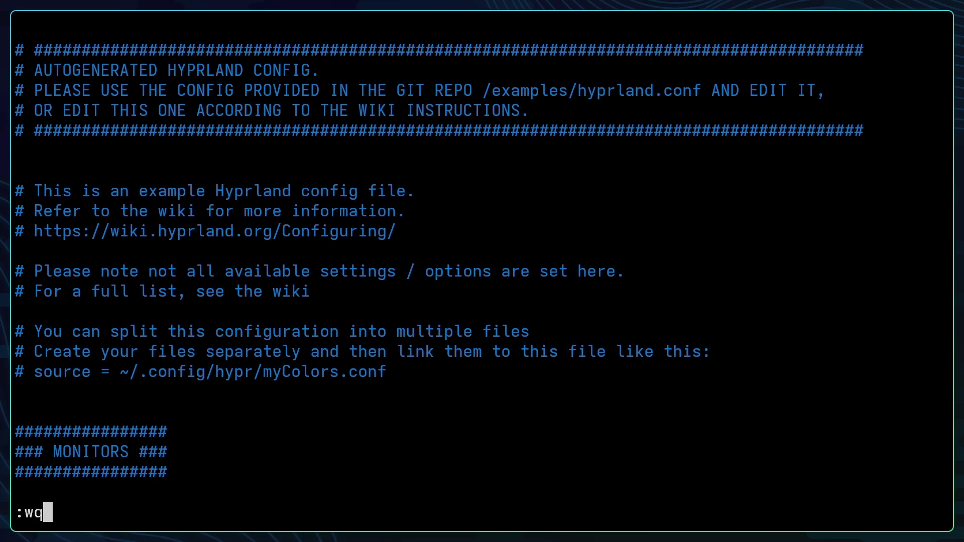
{"action": "key", "text": "Return"}
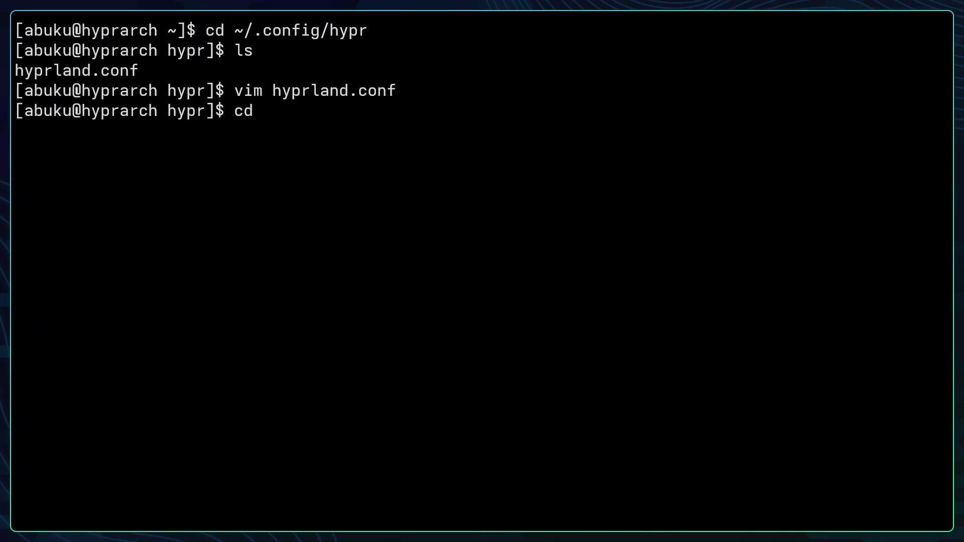
- From a cleared home folder, install git and base-devel with sudo pacman -S --needed
{"action": "type", "text": "cd"}
{"action": "key", "text": "Return"}
{"action": "type", "text": "cl"}
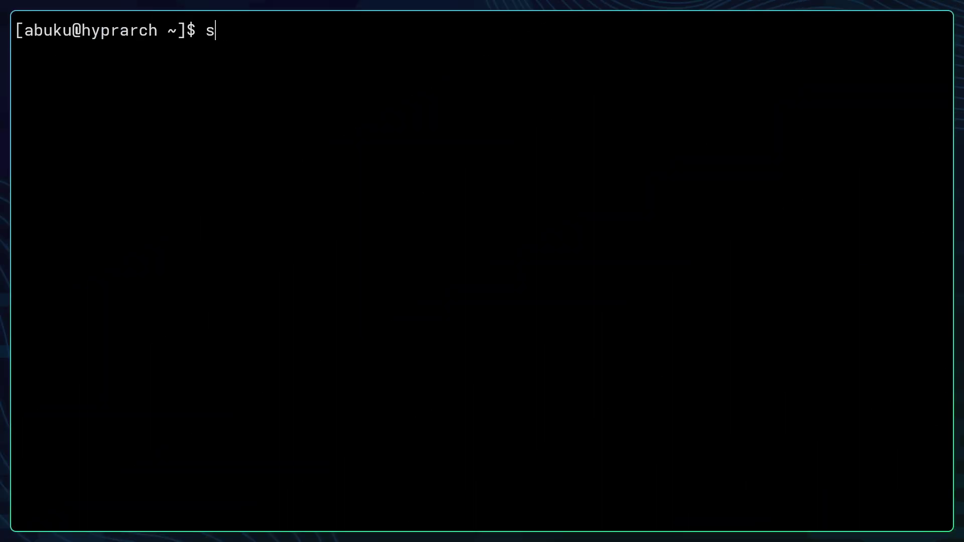
{"action": "type", "text": "udo pacman"}
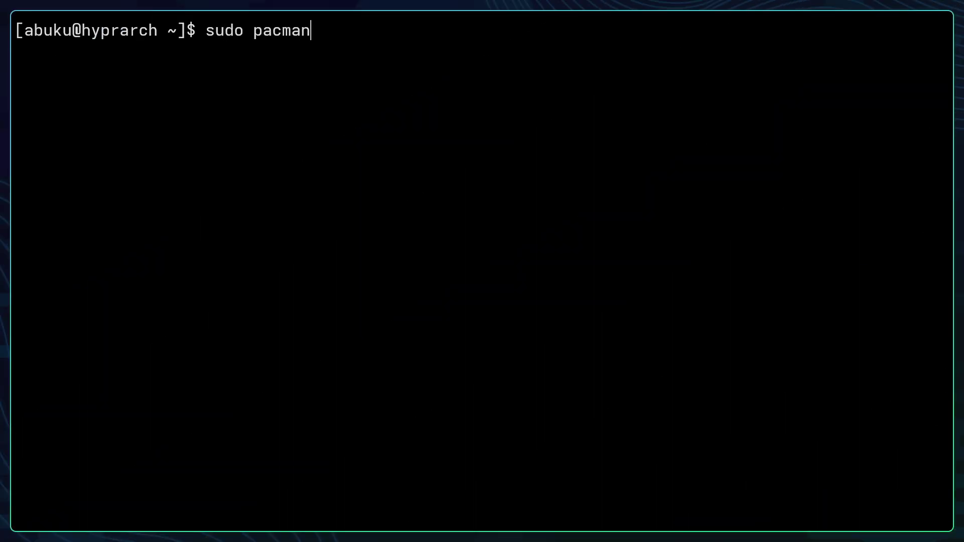
{"action": "type", "text": " -S --needed git base-devel"}
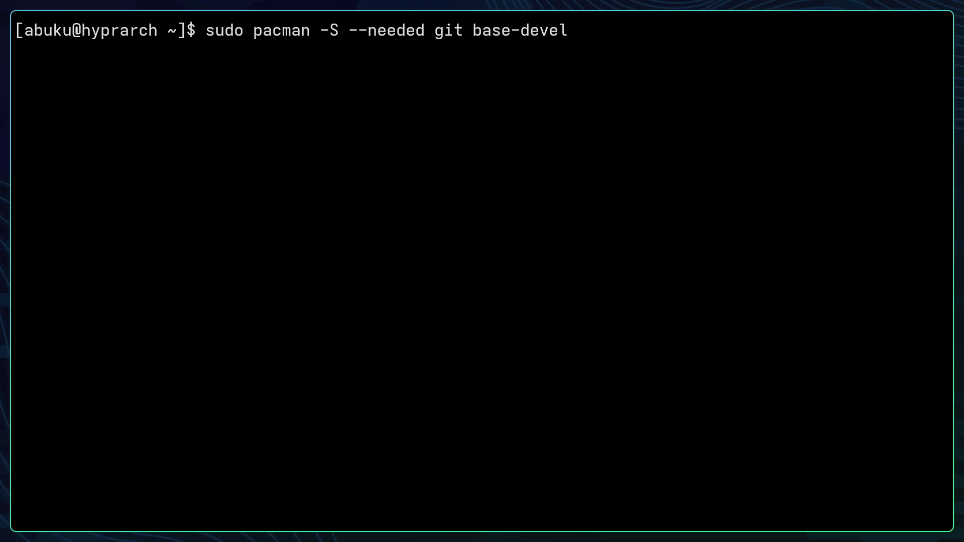
{"action": "key", "text": "Return"}
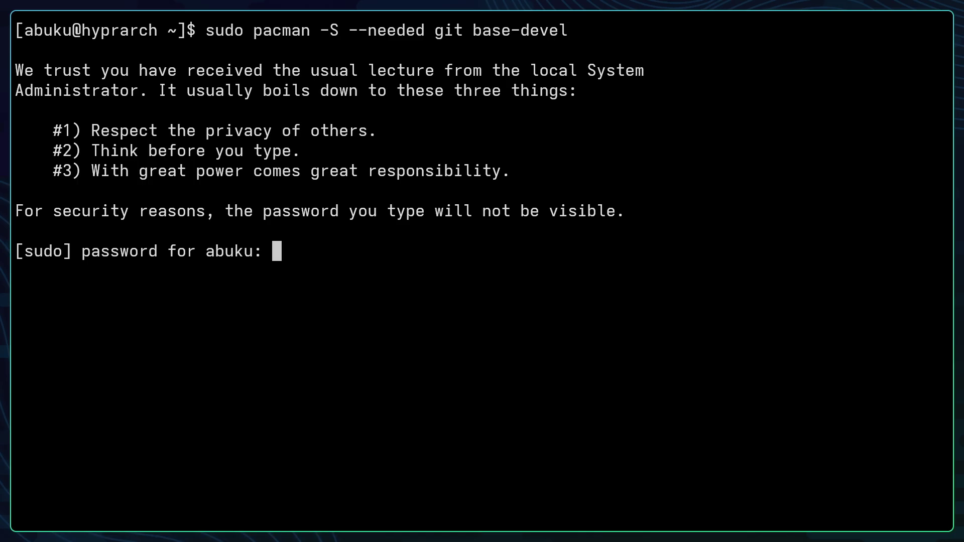
{"action": "key", "text": "Return"}
{"action": "type", "text": "y"}
{"action": "key", "text": "Return"}
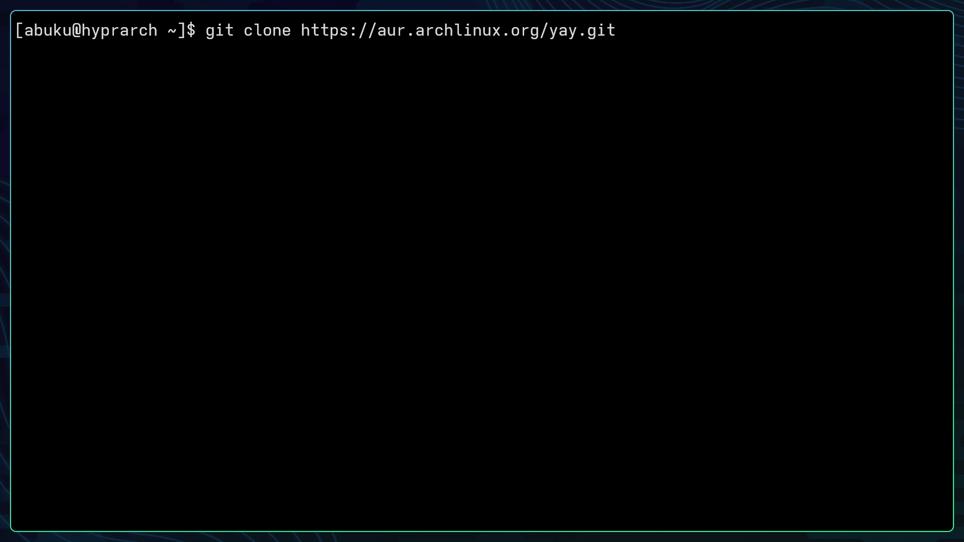
- Clone yay from the AUR and build it with makepkg -si, confirming the go and yay installs
{"action": "key", "text": "Return"}
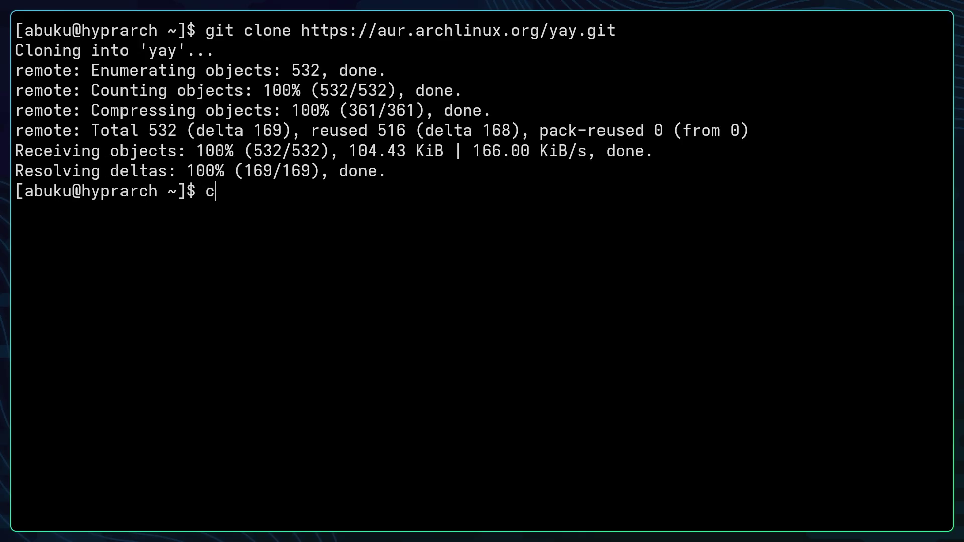
{"action": "type", "text": "cd yay"}
{"action": "key", "text": "Return"}
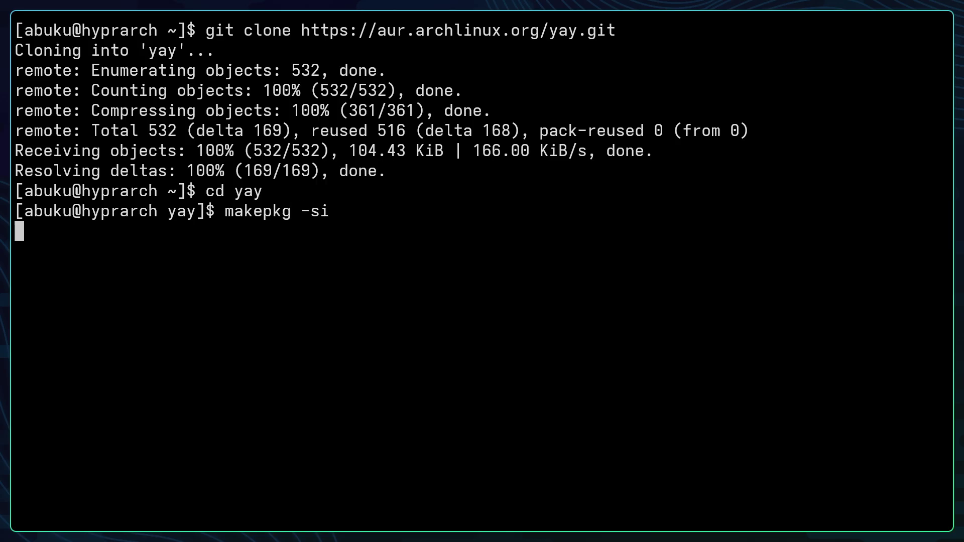
{"action": "key", "text": "Return"}
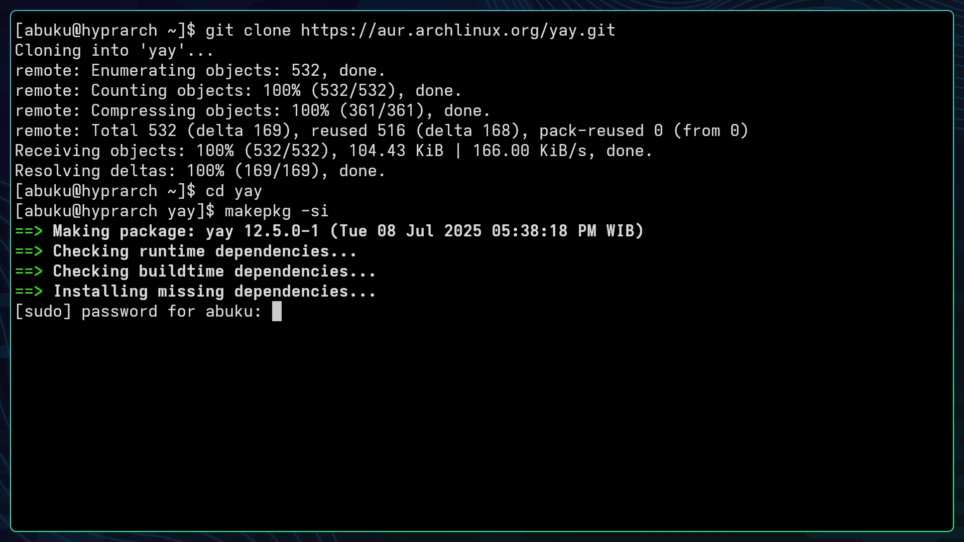
{"action": "key", "text": "Return"}
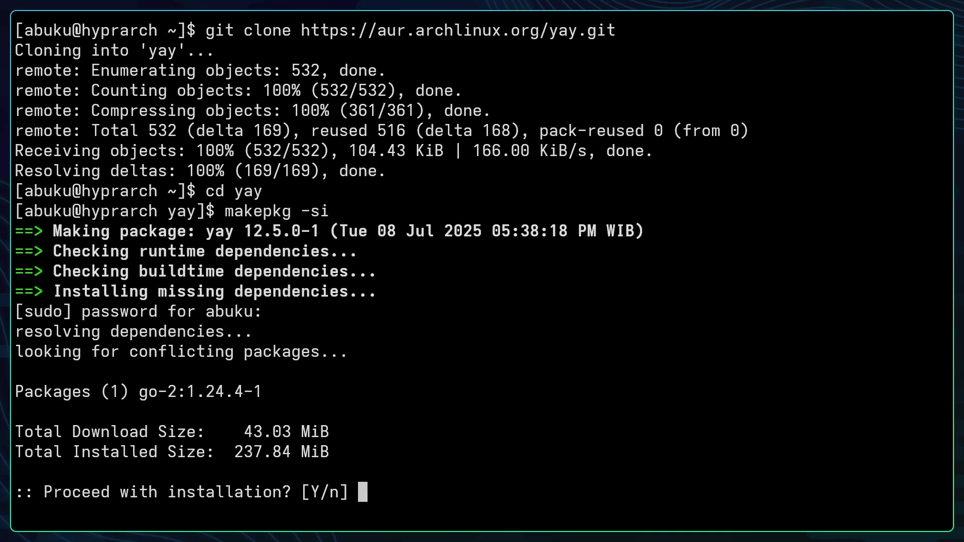
{"action": "type", "text": "y"}
{"action": "key", "text": "Return"}
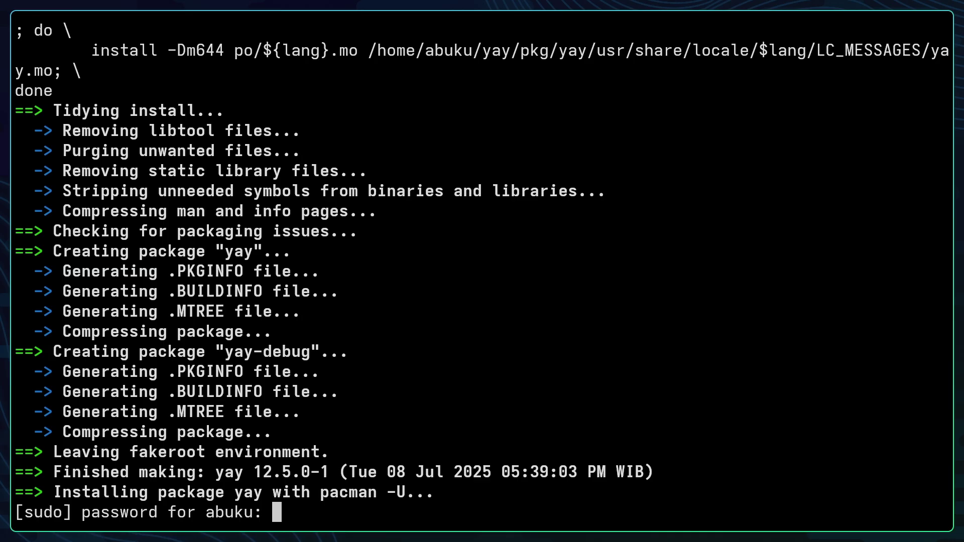
{"action": "key", "text": "Return"}
{"action": "type", "text": "y"}
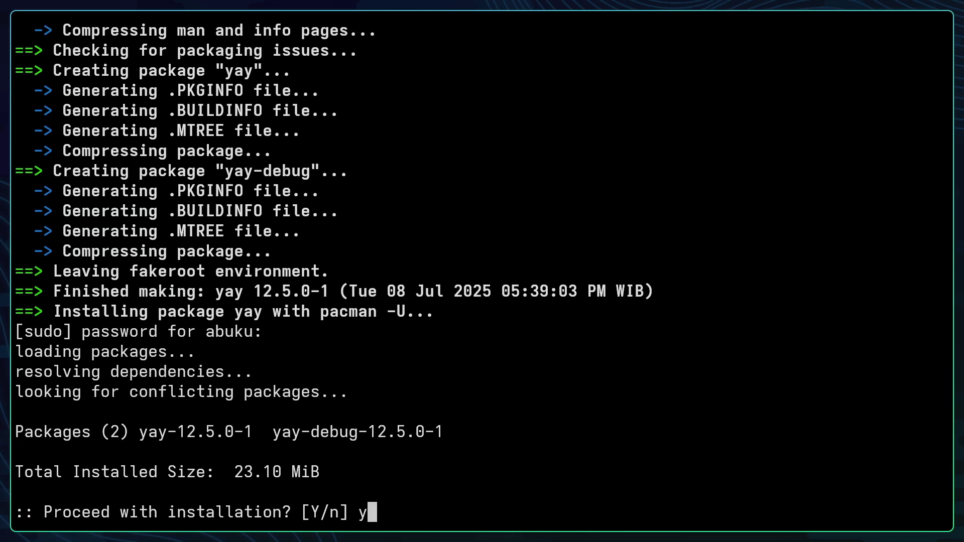
{"action": "key", "text": "Return"}
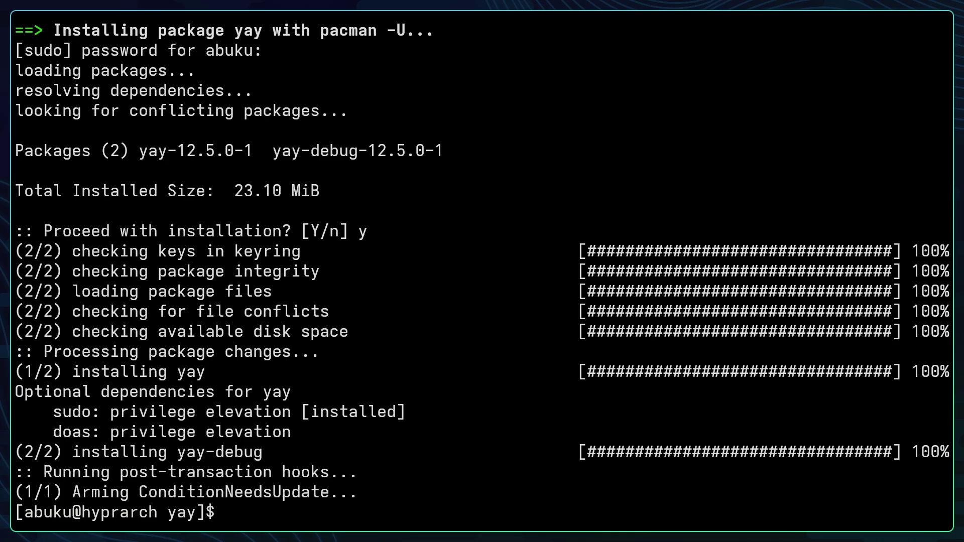
- Verify yay reports version 12.5.0, then clear the screen and return home
{"action": "type", "text": "yay --version"}
{"action": "key", "text": "Return"}
{"action": "type", "text": "clear"}
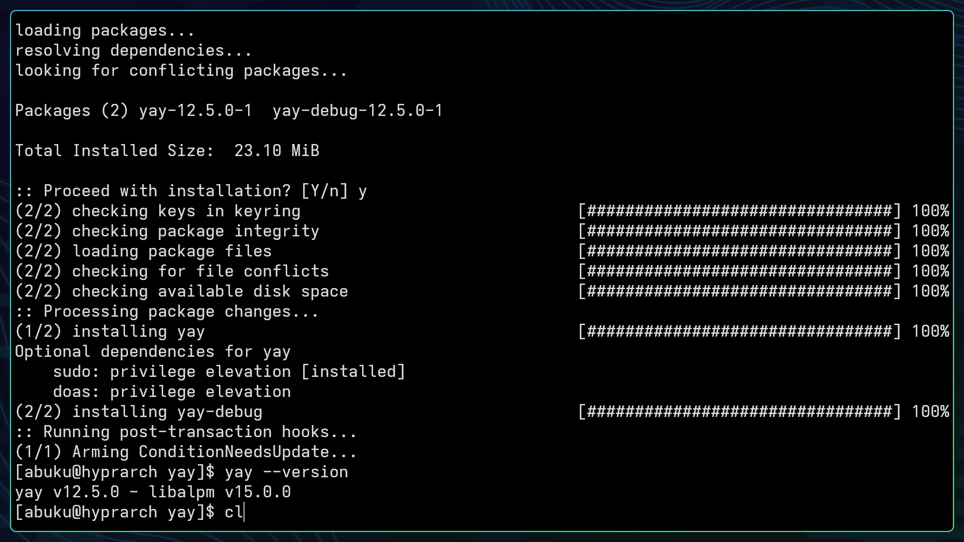
{"action": "key", "text": "Return"}
{"action": "type", "text": "cd"}
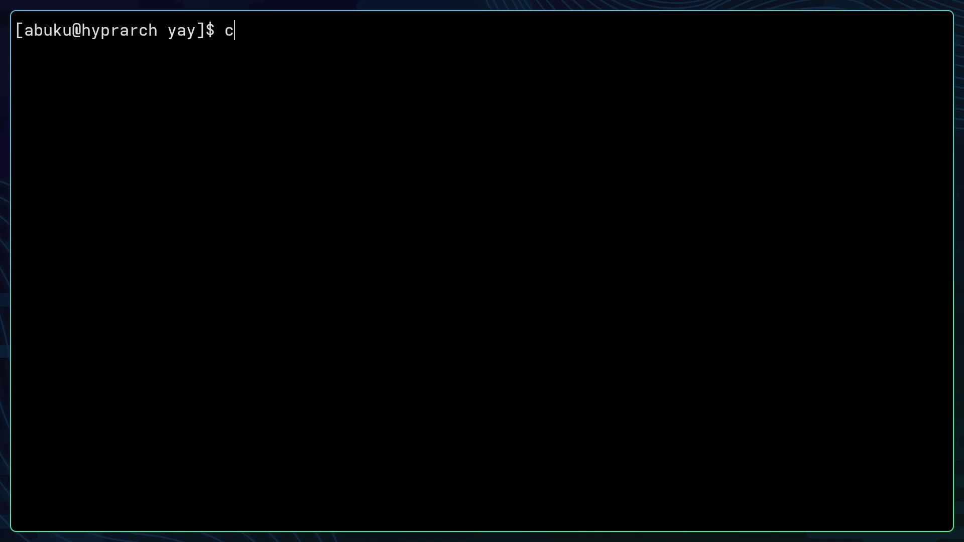
{"action": "key", "text": "Return"}
{"action": "type", "text": "le"}
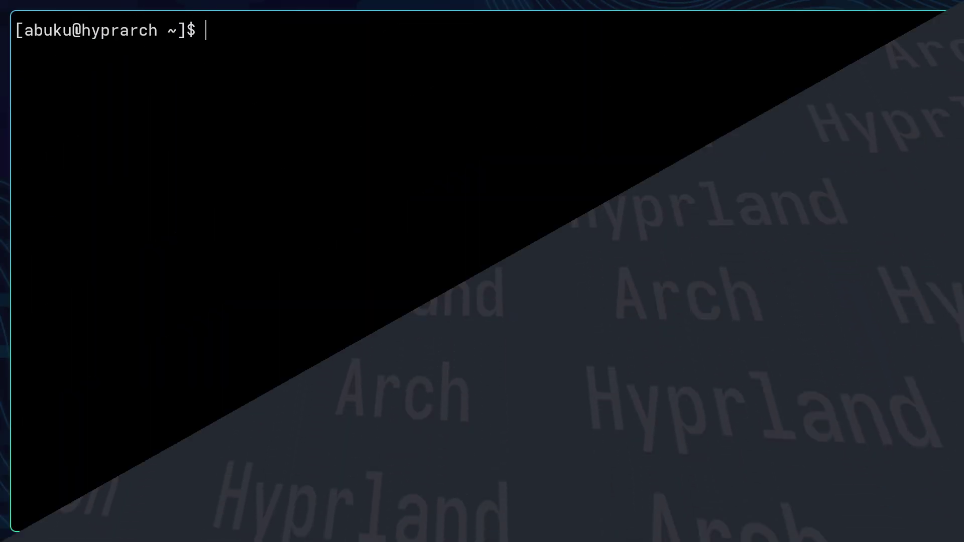
- Clone paru from the AUR, run makepkg -si, and install rust as the cargo provider
{"action": "type", "text": "git clone "}
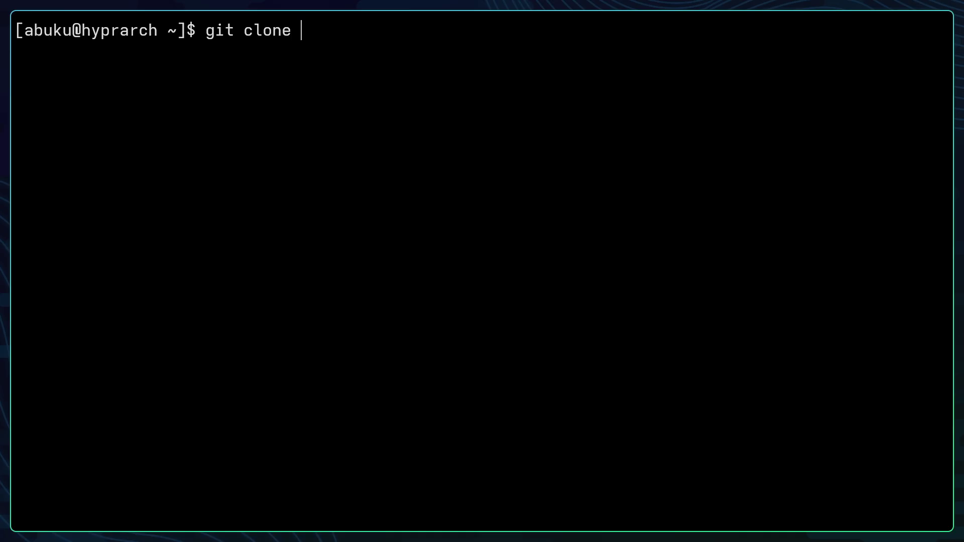
{"action": "type", "text": "https://aur."}
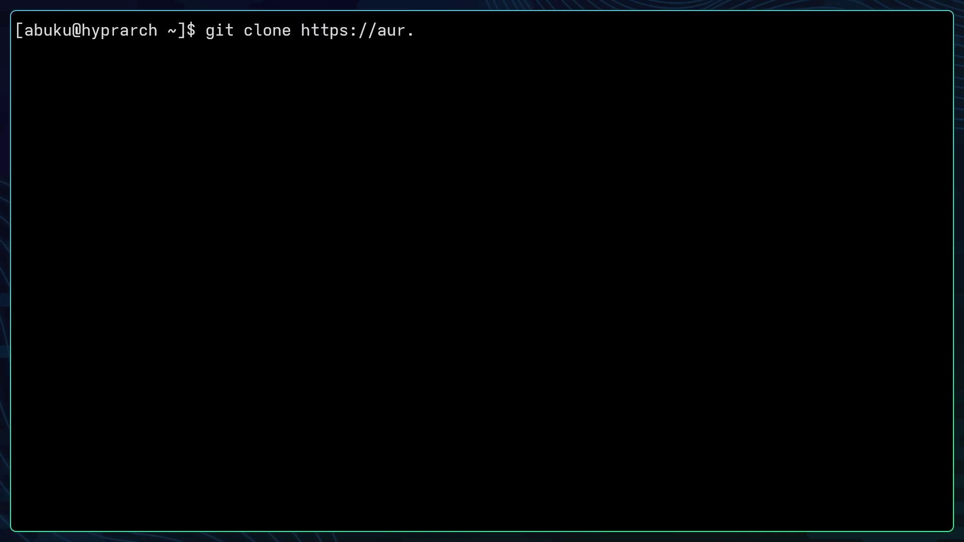
{"action": "type", "text": "archlinux.org/paru.git"}
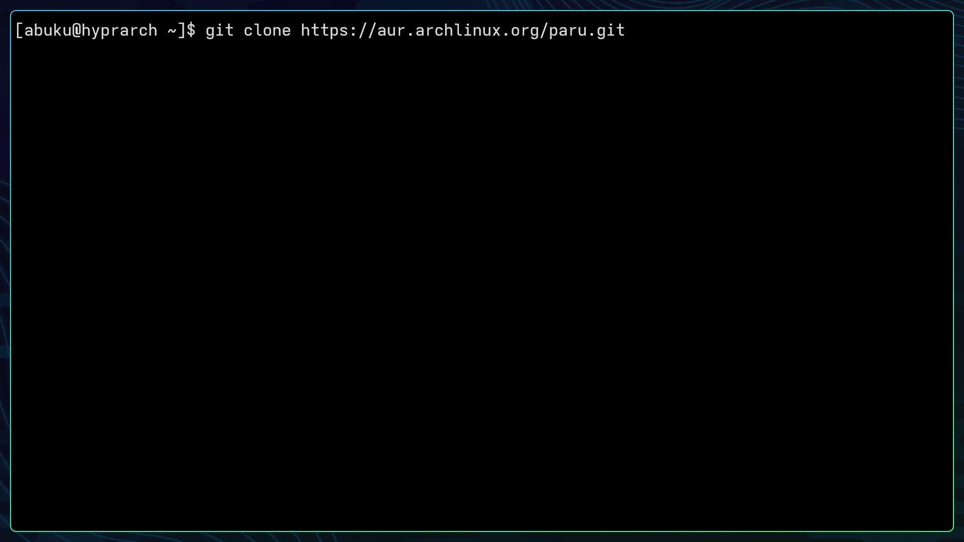
{"action": "key", "text": "Return"}
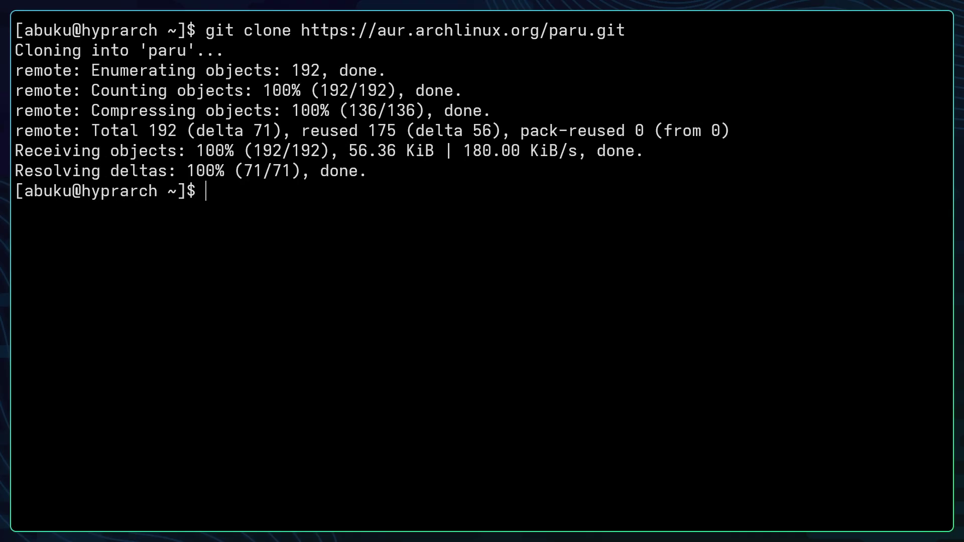
{"action": "type", "text": "cd paru"}
{"action": "key", "text": "Return"}
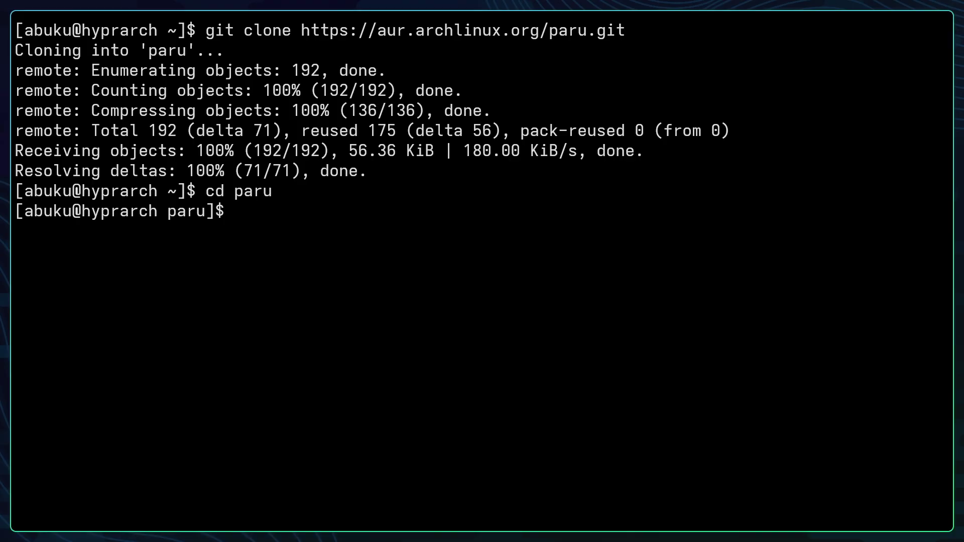
{"action": "type", "text": "makepkg -"}
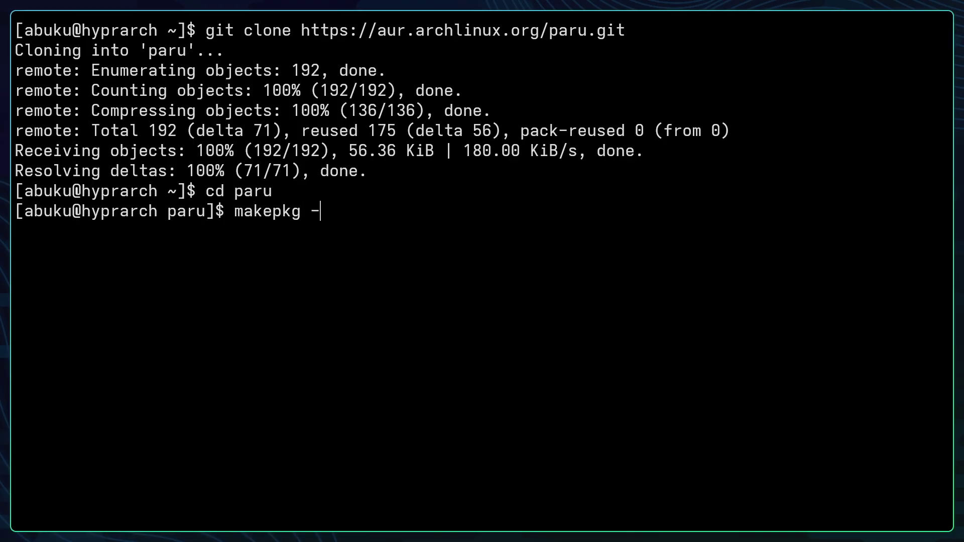
{"action": "type", "text": "si"}
{"action": "key", "text": "Return"}
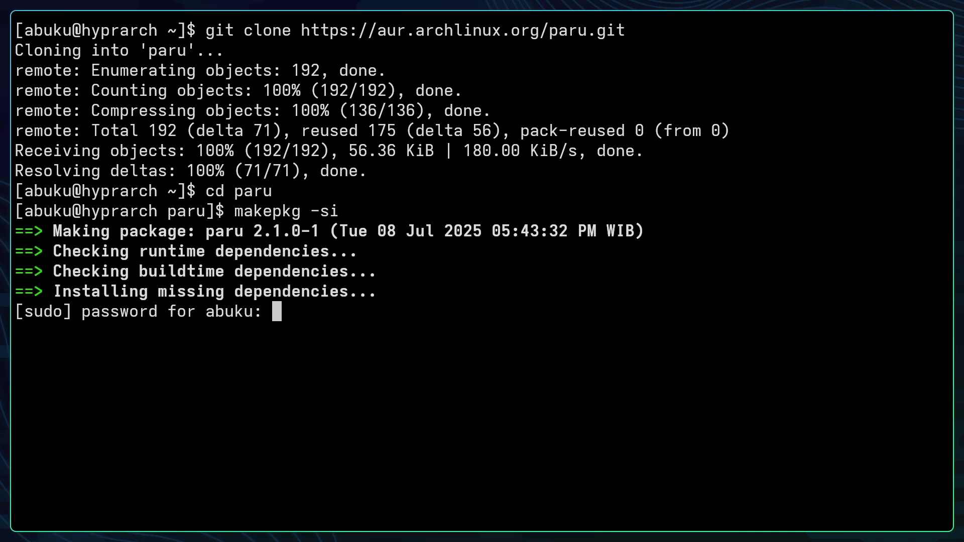
{"action": "key", "text": "Return"}
{"action": "type", "text": "1"}
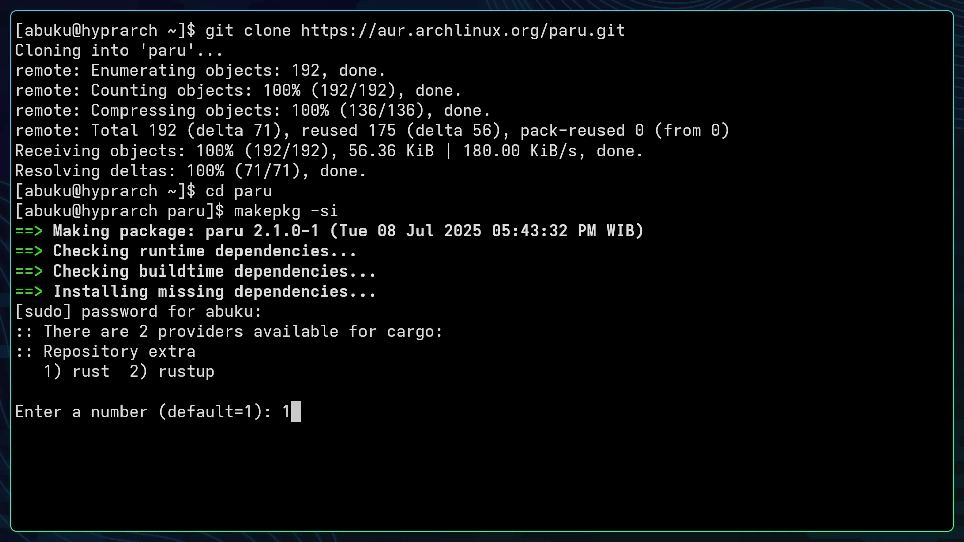
{"action": "key", "text": "Return"}
{"action": "type", "text": "y"}
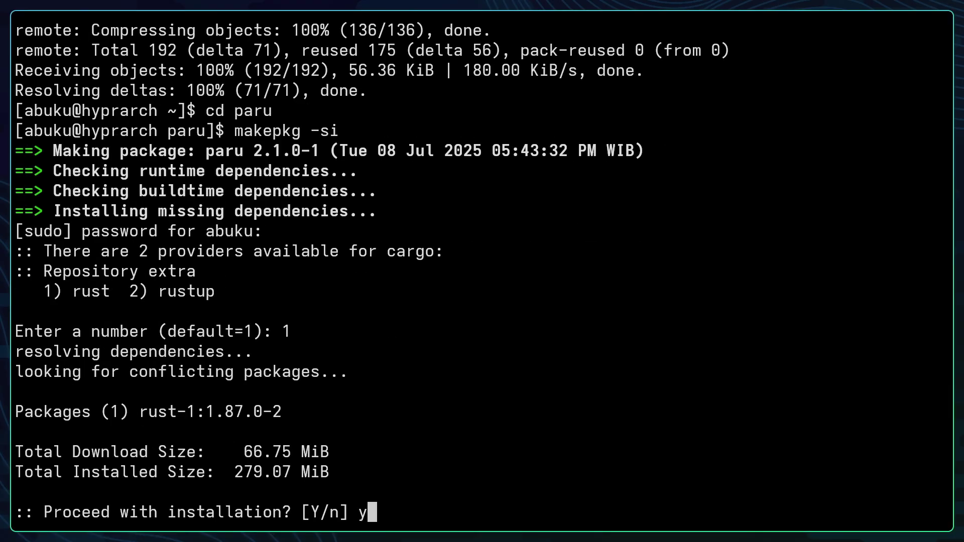
{"action": "key", "text": "Return"}
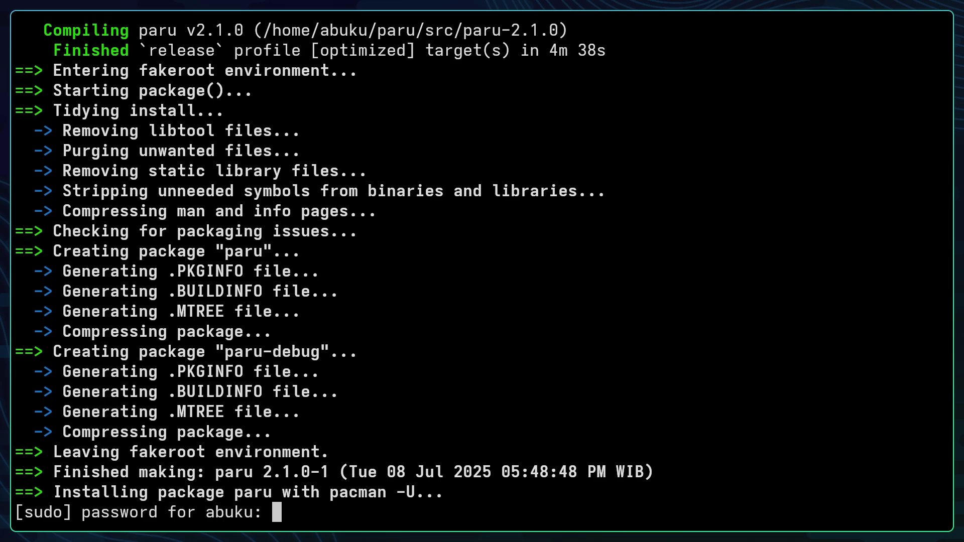
- Confirm installing paru, then verify it reports v2.1.0 - libalpm v15.0.0
{"action": "key", "text": "Return"}
{"action": "type", "text": "y"}
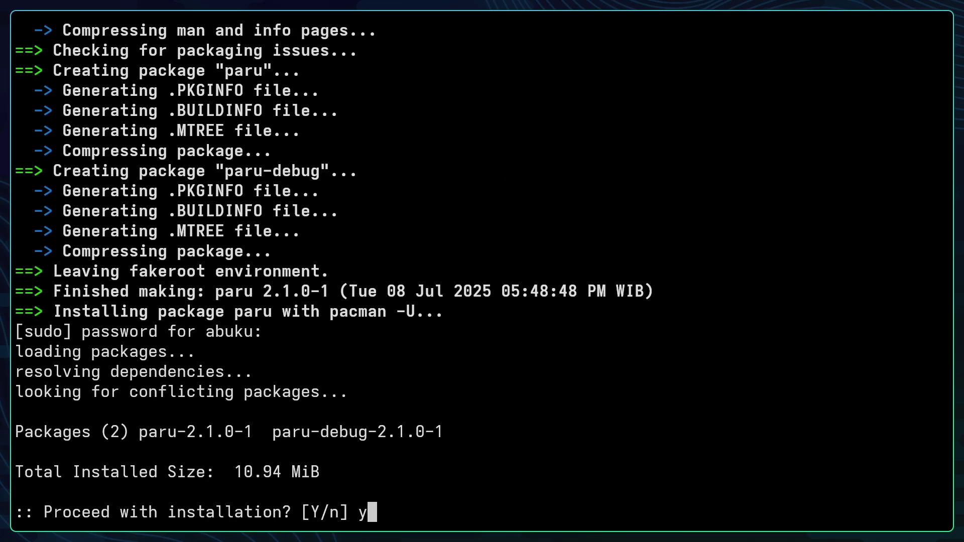
{"action": "key", "text": "Return"}
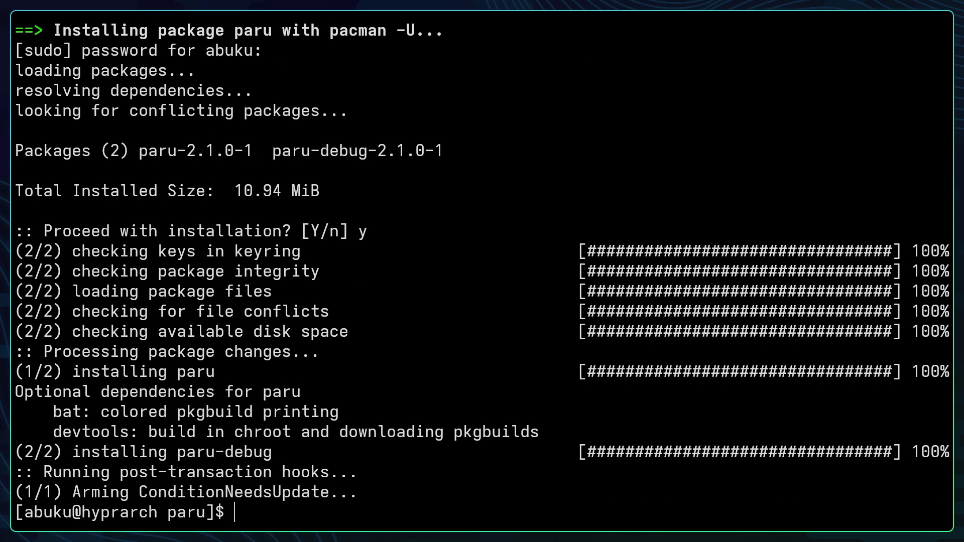
{"action": "type", "text": "clear"}
{"action": "key", "text": "Return"}
{"action": "type", "text": "paru --version"}
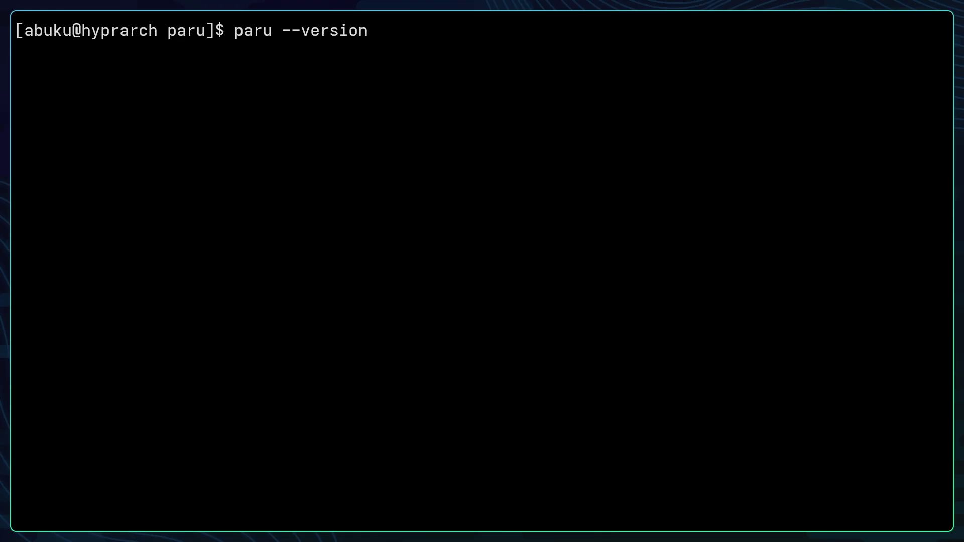
{"action": "key", "text": "Return"}
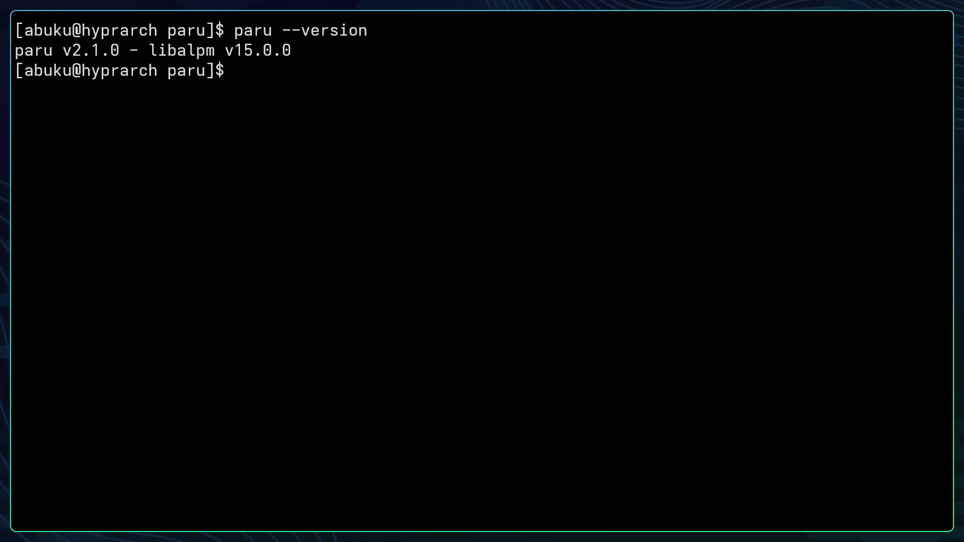
- Clear the screen and change into the /etc directory
{"action": "type", "text": "clear"}
{"action": "key", "text": "Return"}
{"action": "type", "text": "cd"}
{"action": "key", "text": "Return"}
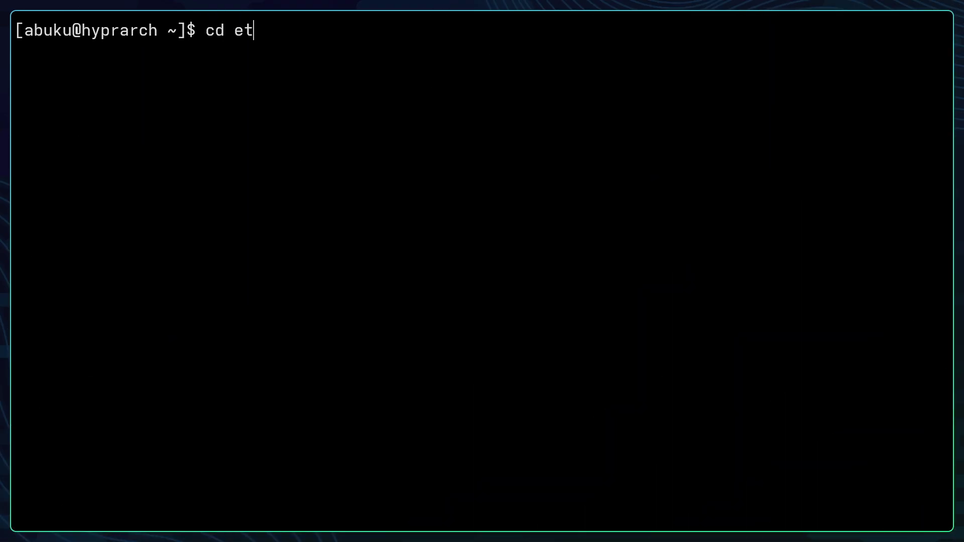
{"action": "type", "text": "c"}
{"action": "key", "text": "BackSpace"}
{"action": "key", "text": "BackSpace"}
{"action": "key", "text": "BackSpace"}
{"action": "type", "text": "/etc"}
{"action": "key", "text": "Return"}
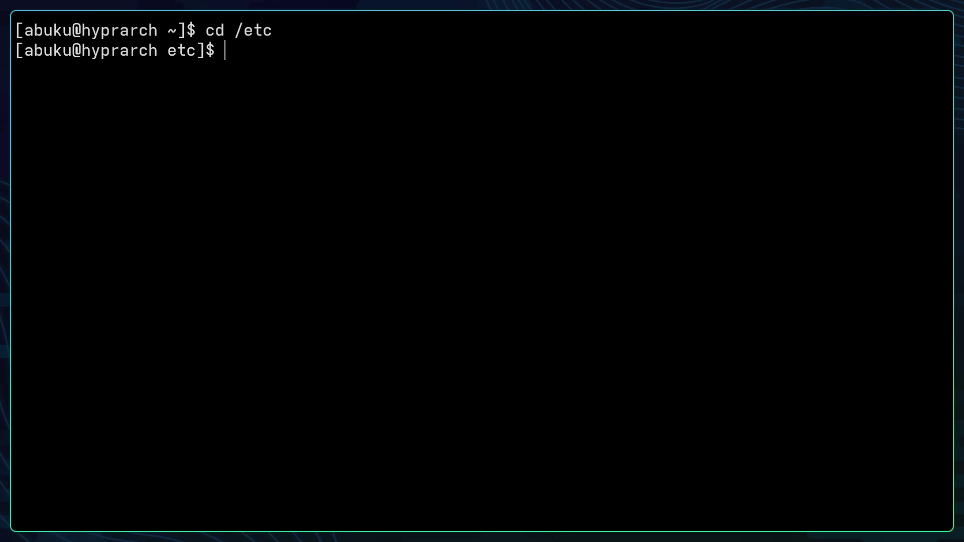
- Open pacman.conf as root with sudo vim
{"action": "type", "text": "n"}
{"action": "type", "text": "vim"}
{"action": "key", "text": "BackSpace"}
{"action": "key", "text": "BackSpace"}
{"action": "key", "text": "BackSpace"}
{"action": "type", "text": "sudo vim pacman.conf"}
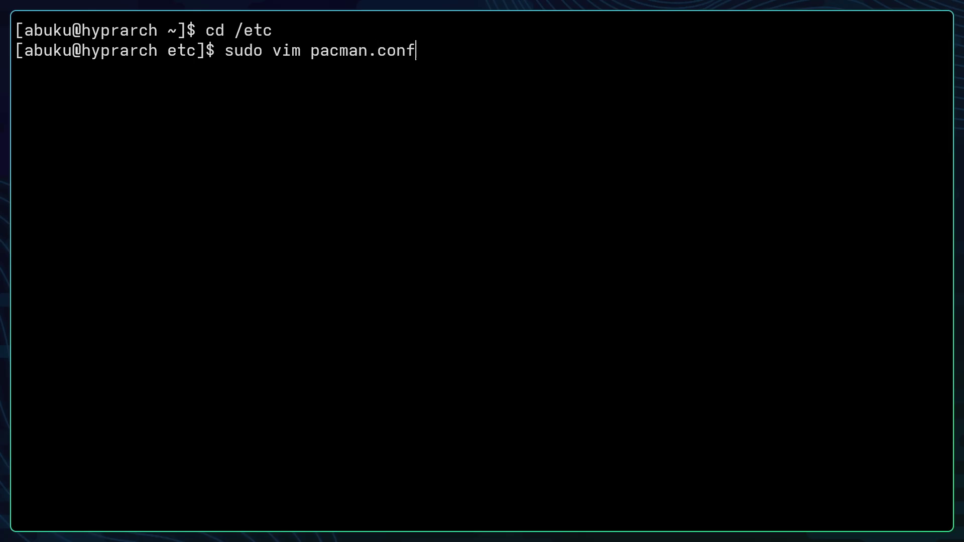
{"action": "key", "text": "Return"}
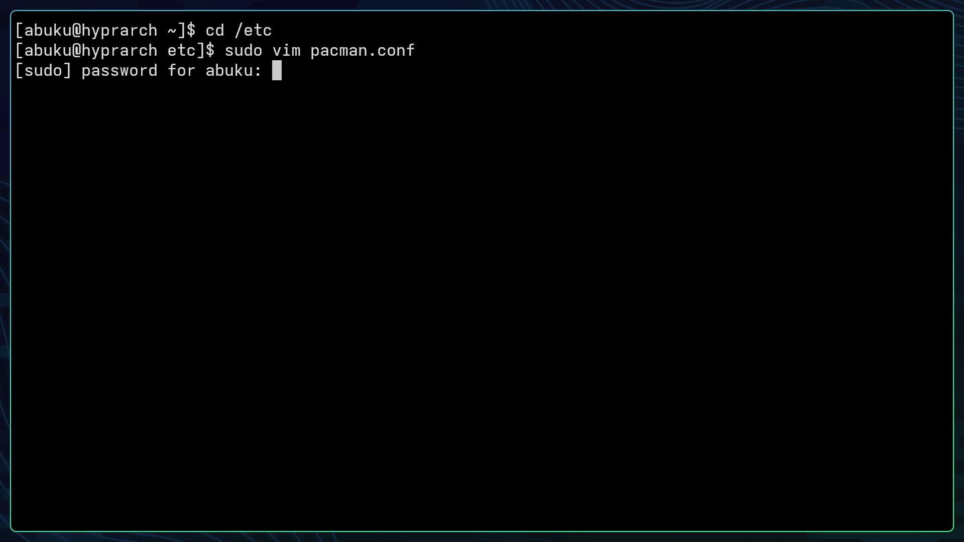
{"action": "key", "text": "Return"}
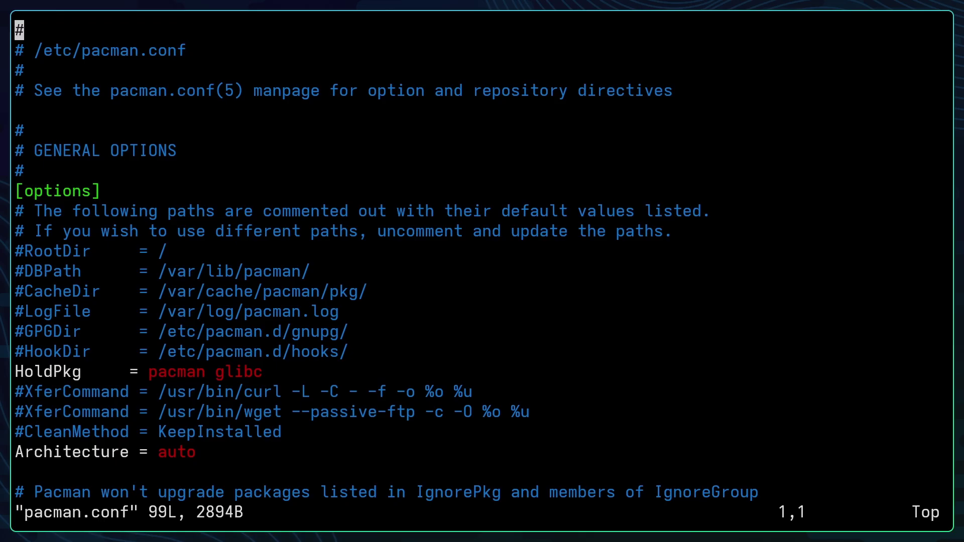
- Uncomment the [multilib] header and its Include line in pacman.conf, then save with :wq
{"action": "key", "text": "j"}
{"action": "key", "text": "j"}
{"action": "key", "text": "j"}
{"action": "key", "text": "j"}
{"action": "key", "text": "j"}
{"action": "key", "text": "j"}
{"action": "key", "text": "j"}
{"action": "key", "text": "j"}
{"action": "key", "text": "j"}
{"action": "key", "text": "j"}
{"action": "key", "text": "j"}
{"action": "key", "text": "j"}
{"action": "key", "text": "j"}
{"action": "key", "text": "j"}
{"action": "key", "text": "j"}
{"action": "key", "text": "j"}
{"action": "key", "text": "j"}
{"action": "key", "text": "j"}
{"action": "key", "text": "j"}
{"action": "key", "text": "j"}
{"action": "key", "text": "j"}
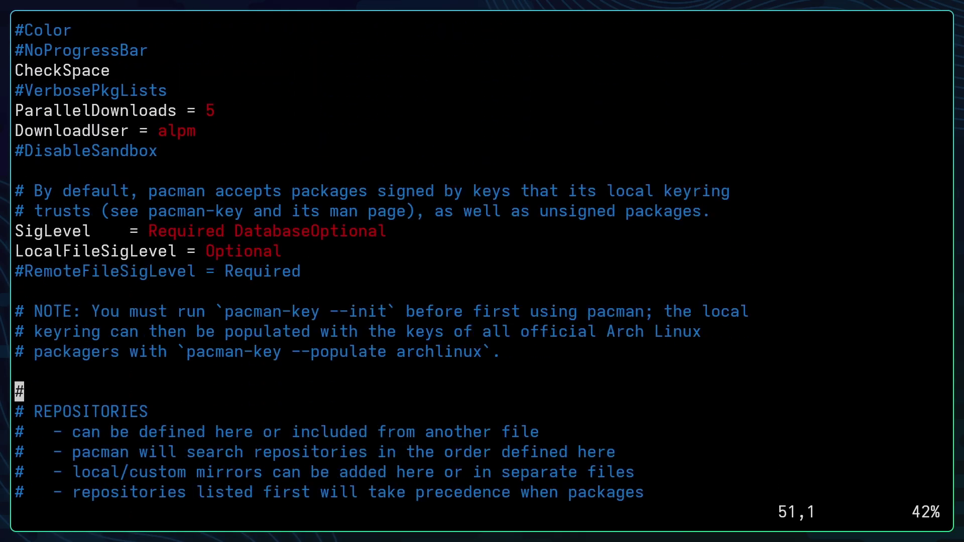
{"action": "key", "text": "j"}
{"action": "key", "text": "j"}
{"action": "key", "text": "j"}
{"action": "key", "text": "j"}
{"action": "key", "text": "j"}
{"action": "key", "text": "j"}
{"action": "key", "text": "j"}
{"action": "key", "text": "j"}
{"action": "key", "text": "j"}
{"action": "key", "text": "j"}
{"action": "key", "text": "j"}
{"action": "key", "text": "j"}
{"action": "key", "text": "j"}
{"action": "key", "text": "j"}
{"action": "key", "text": "j"}
{"action": "key", "text": "j"}
{"action": "key", "text": "j"}
{"action": "key", "text": "j"}
{"action": "key", "text": "j"}
{"action": "key", "text": "j"}
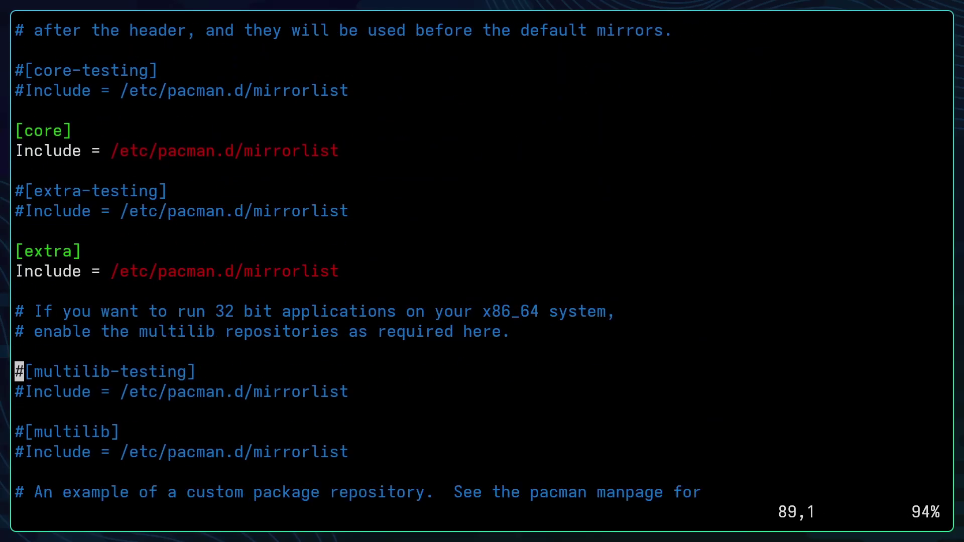
{"action": "key", "text": "j"}
{"action": "key", "text": "j"}
{"action": "key", "text": "j"}
{"action": "key", "text": "j"}
{"action": "key", "text": "j"}
{"action": "key", "text": "j"}
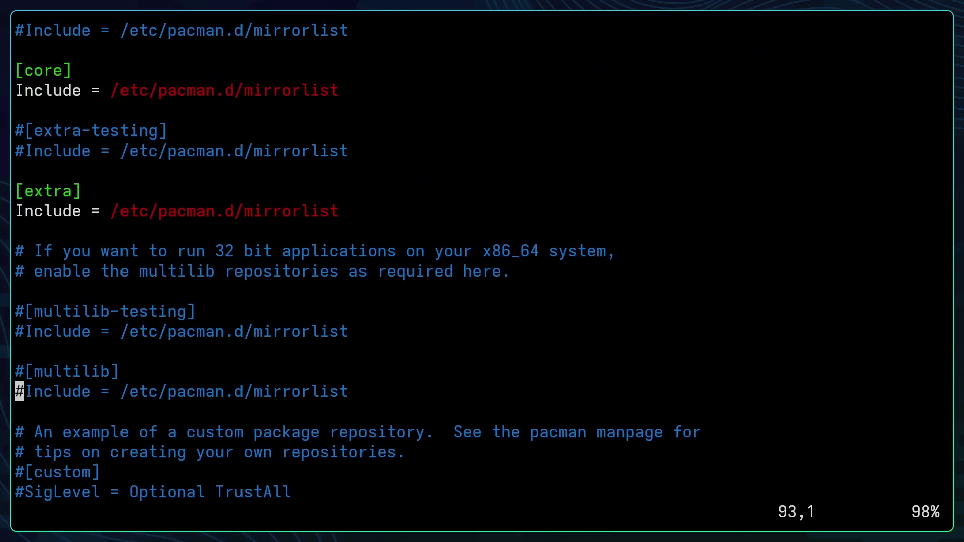
{"action": "key", "text": "k"}
{"action": "key", "text": "k"}
{"action": "key", "text": "k"}
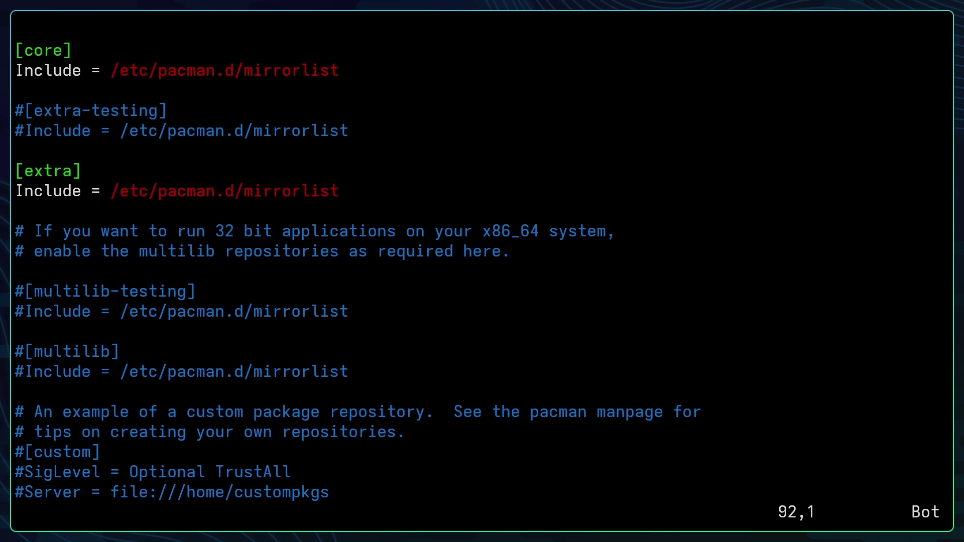
{"action": "key", "text": "a"}
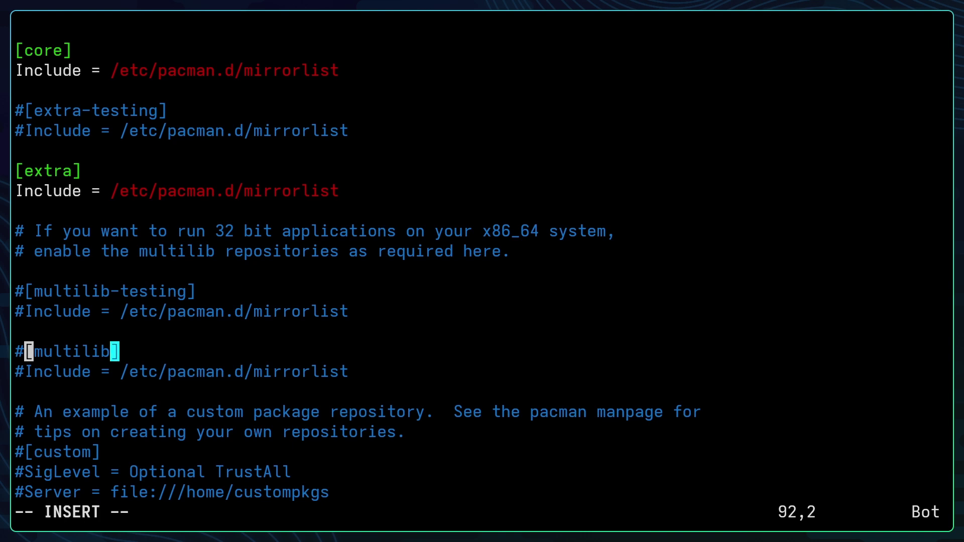
{"action": "key", "text": "BackSpace"}
{"action": "key", "text": "Down"}
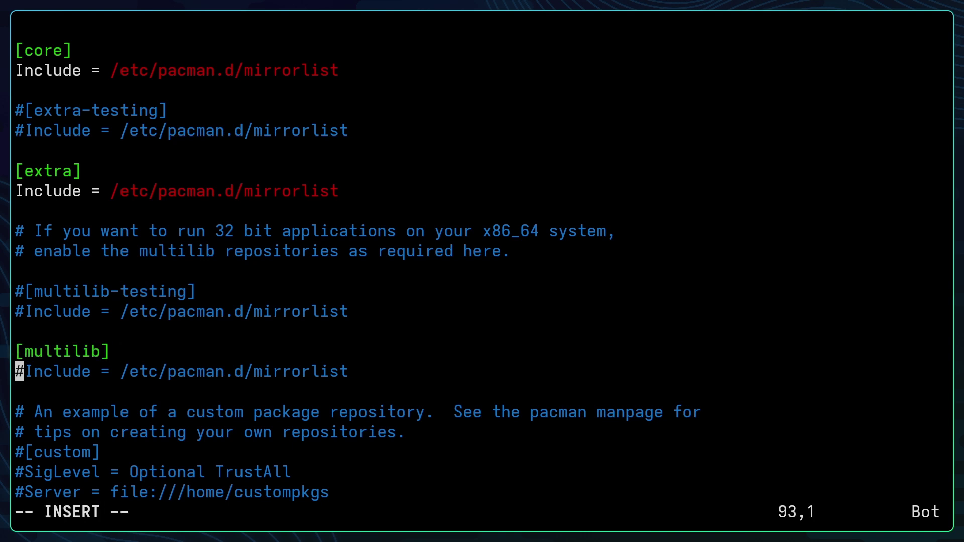
{"action": "key", "text": "Right"}
{"action": "key", "text": "BackSpace"}
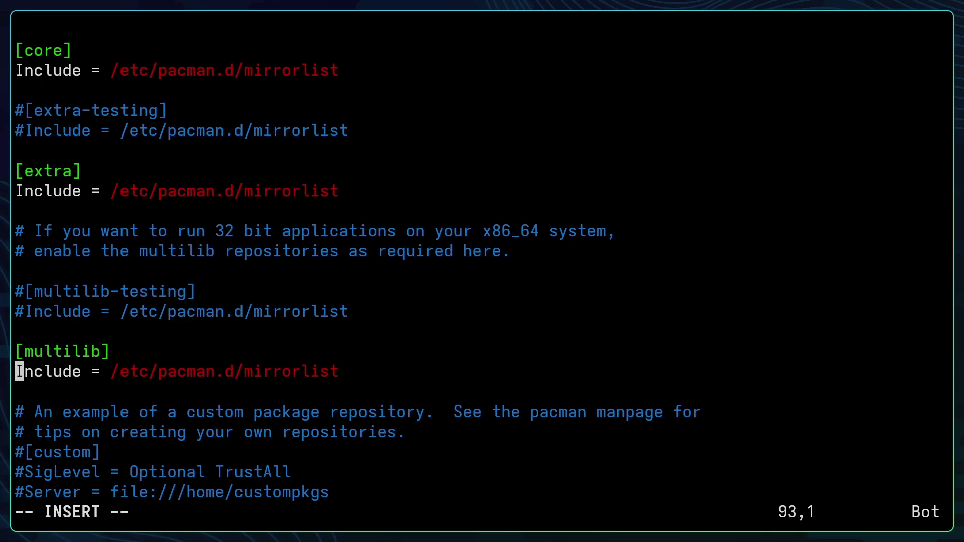
{"action": "key", "text": "Escape"}
{"action": "type", "text": ":wq"}
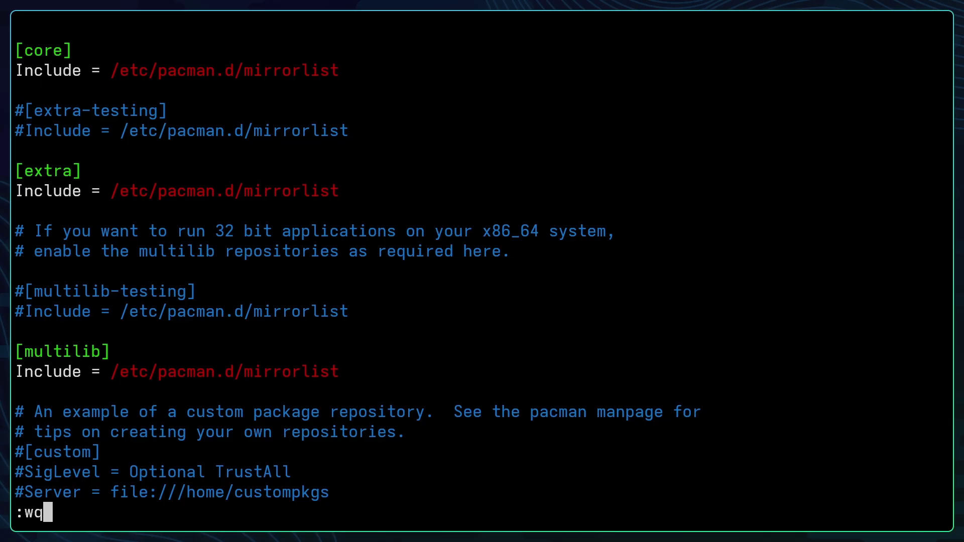
{"action": "key", "text": "Return"}
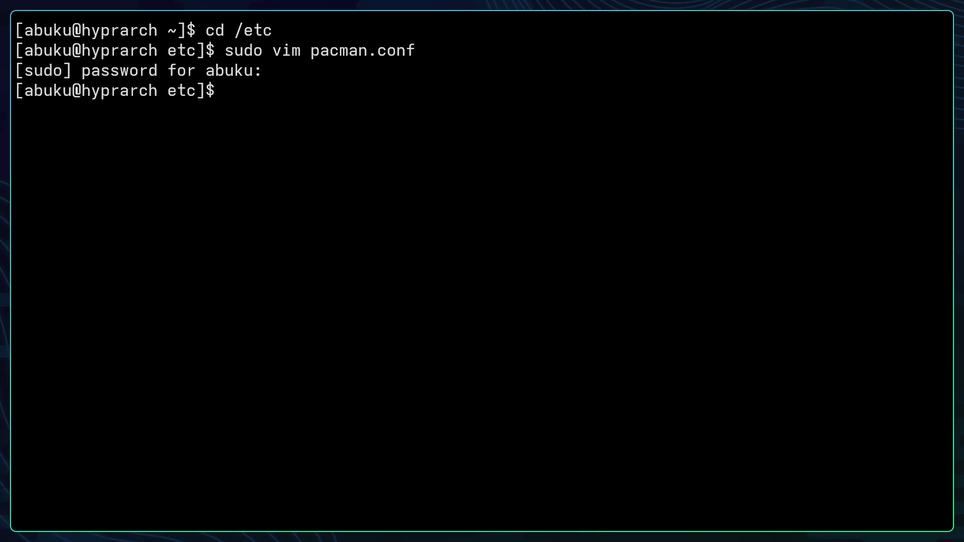
- Clear the screen and sync the core, extra and multilib databases with sudo pacman -Sy
{"action": "type", "text": "clear"}
{"action": "key", "text": "Return"}
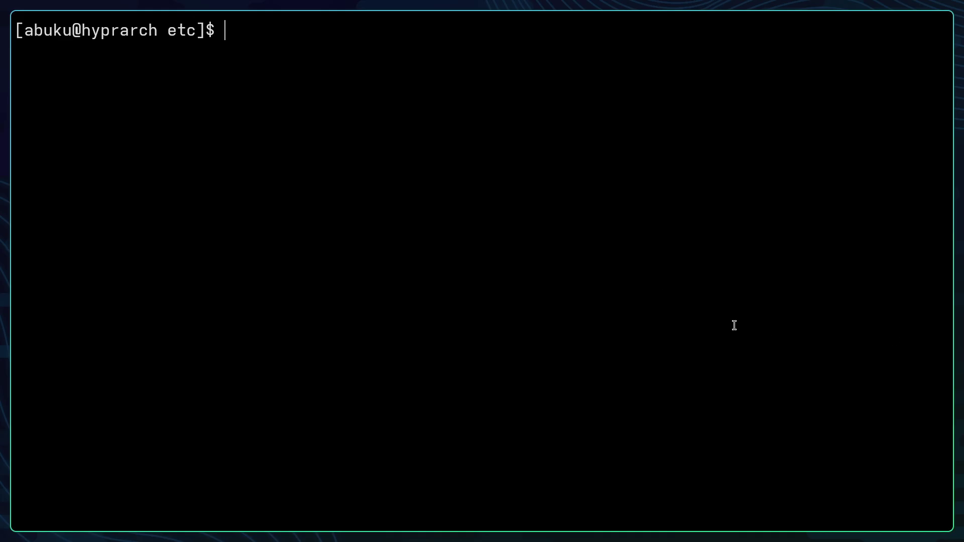
{"action": "type", "text": "sudo pacman s"}
{"action": "key", "text": "BackSpace"}
{"action": "type", "text": "-Sy"}
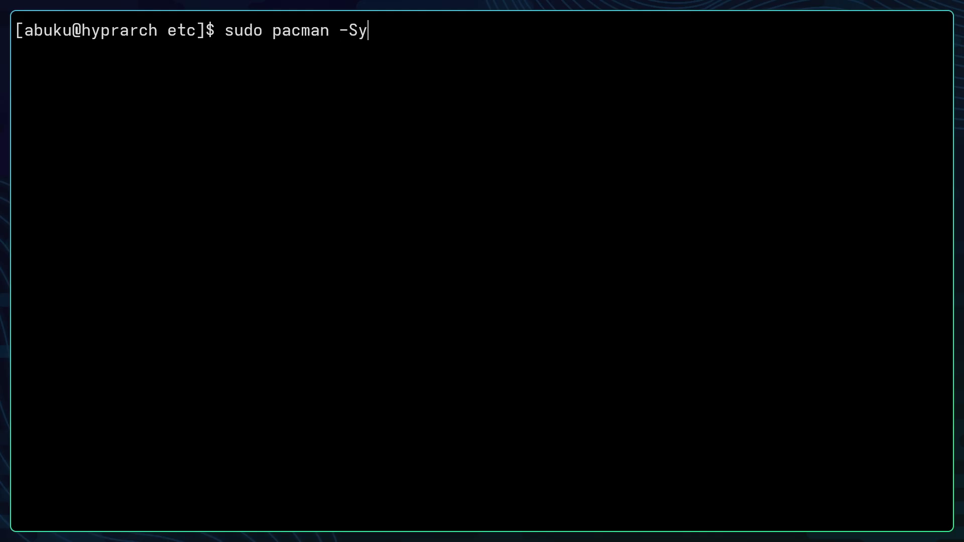
{"action": "key", "text": "Return"}
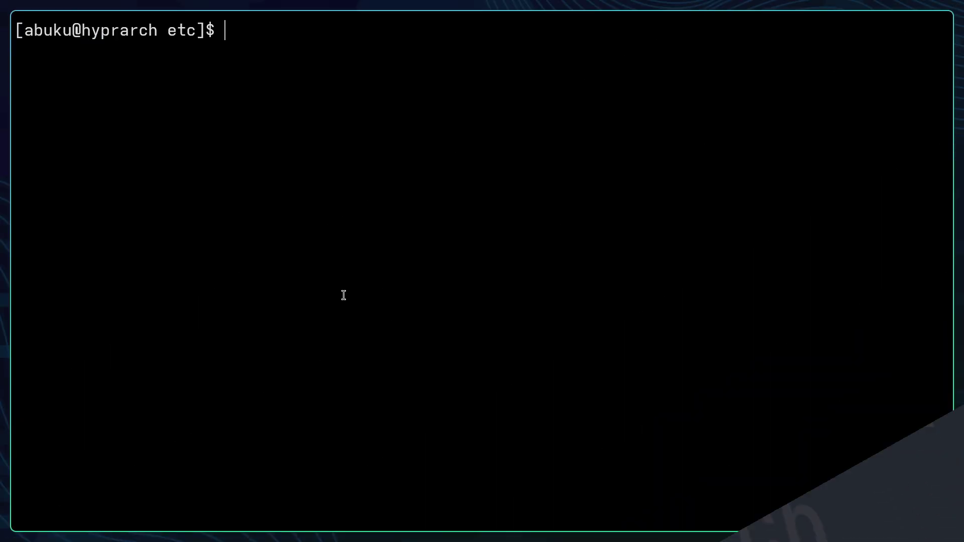
- From the home folder, install ttf-font-awesome 6.7.2-1 with yay -S, then clear the screen
{"action": "type", "text": "cd"}
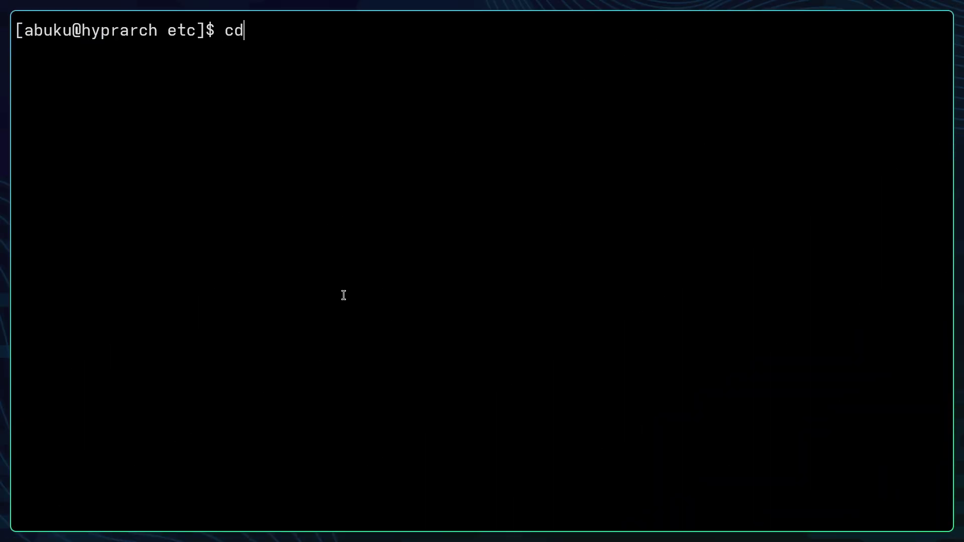
{"action": "key", "text": "Return"}
{"action": "type", "text": "clear"}
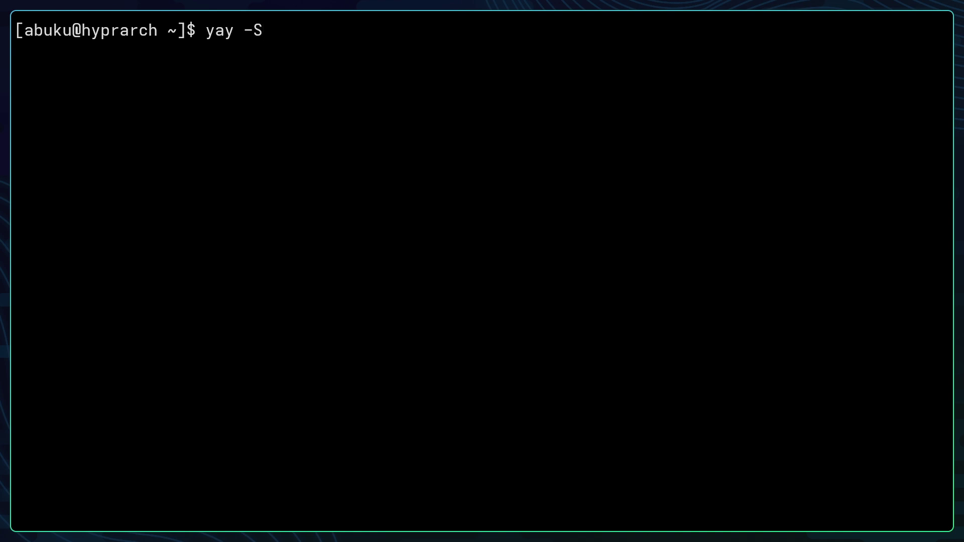
{"action": "type", "text": "ttf-font-awesome"}
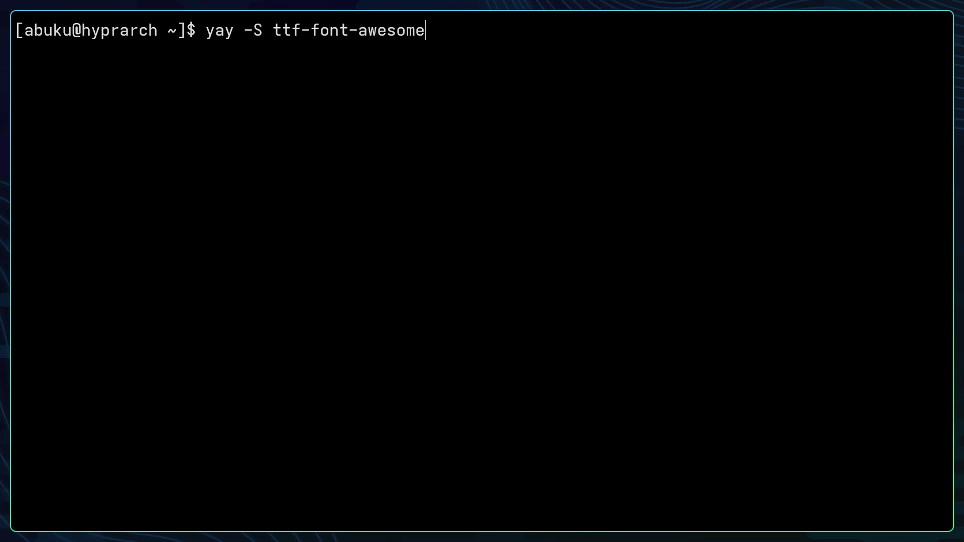
{"action": "type", "text": " 6.7"}
{"action": "key", "text": "BackSpace"}
{"action": "key", "text": "BackSpace"}
{"action": "key", "text": "BackSpace"}
{"action": "key", "text": "BackSpace"}
{"action": "key", "text": "Return"}
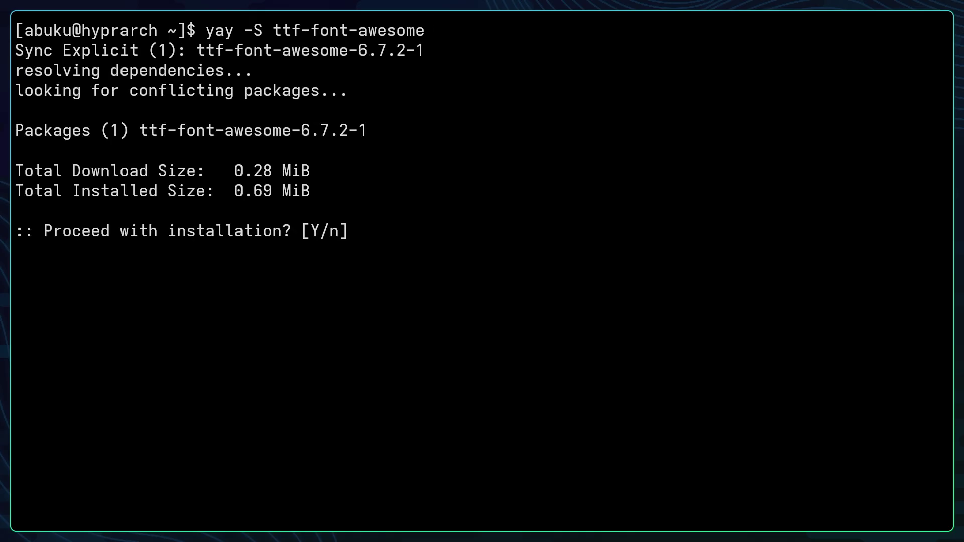
{"action": "type", "text": "y"}
{"action": "key", "text": "Return"}
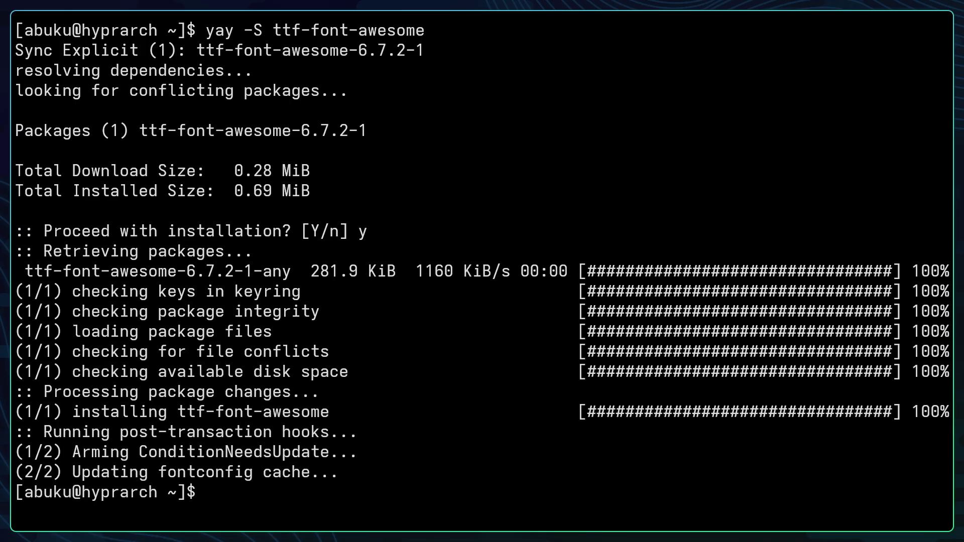
{"action": "type", "text": "clear"}
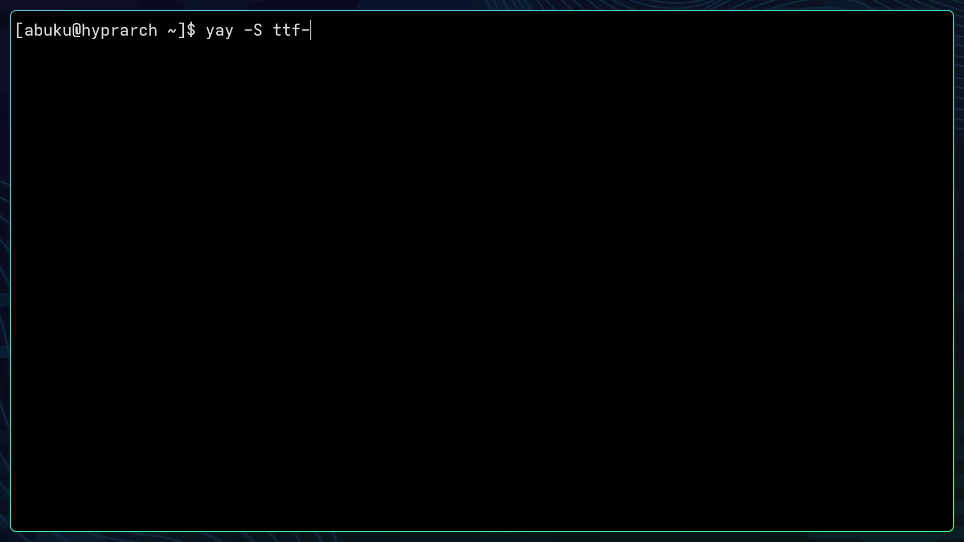
{"action": "type", "text": "meslo-nerd-font-"}
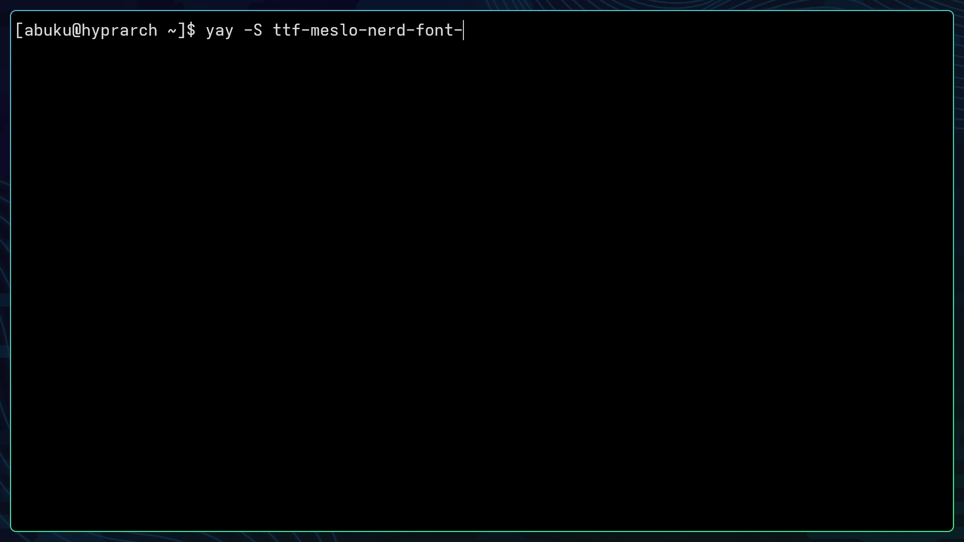
{"action": "type", "text": "powerleve"}
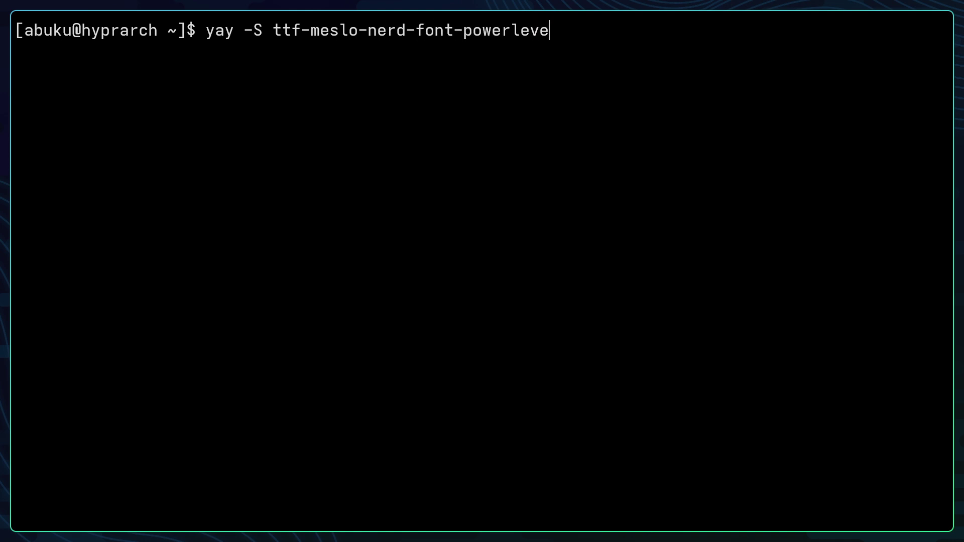
{"action": "type", "text": "l10k"}
- Install ttf-meslo-nerd-font-powerlevel10k 2.3.3-1 via yay, skipping clean build and diffs
{"action": "key", "text": "Return"}
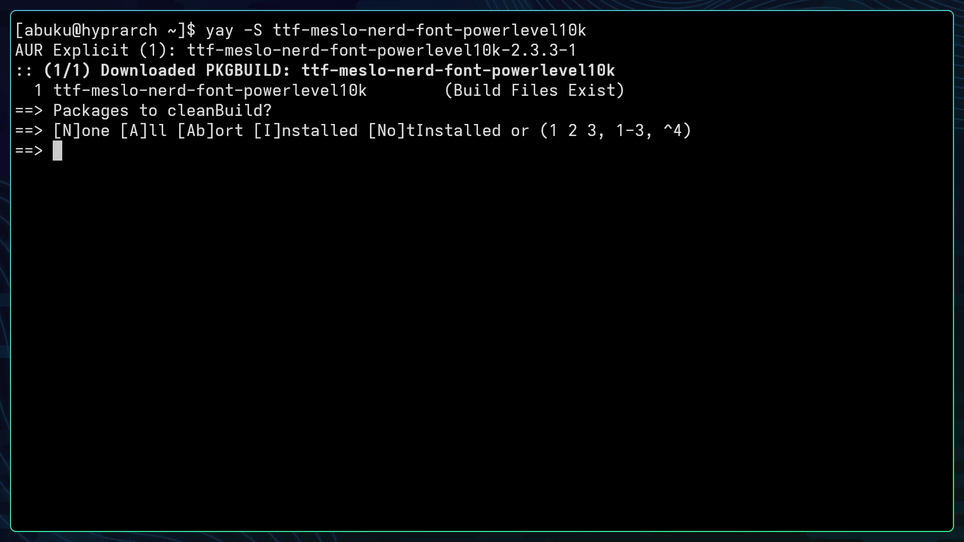
{"action": "key", "text": "Return"}
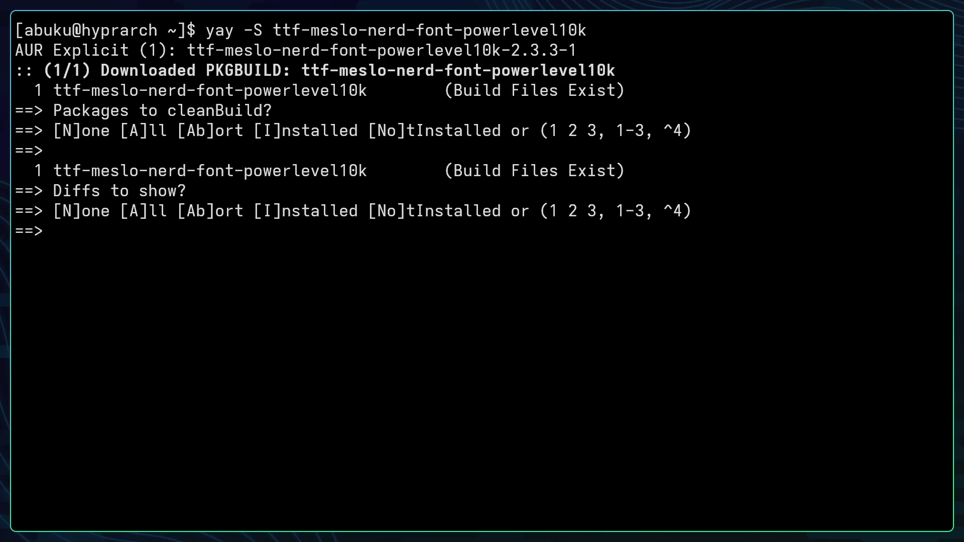
{"action": "key", "text": "Return"}
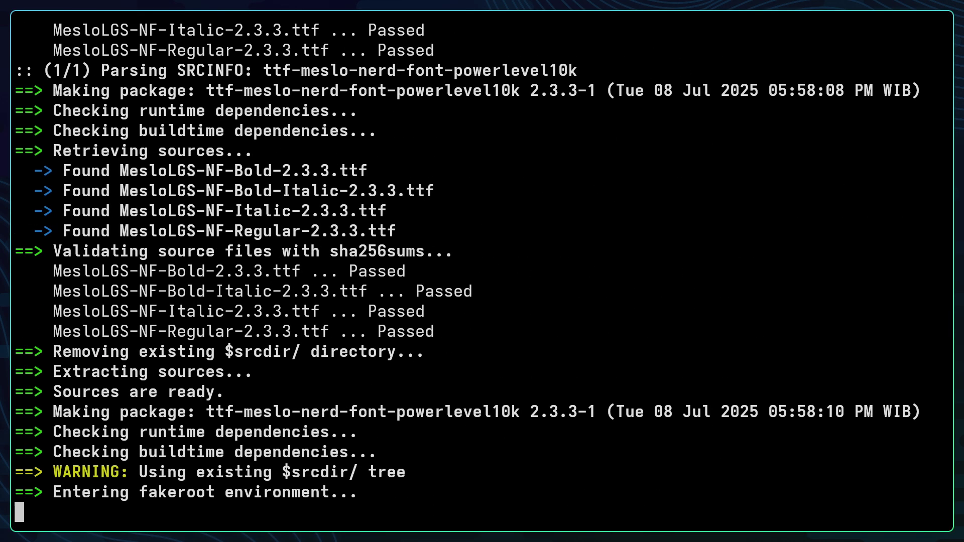
{"action": "type", "text": "y"}
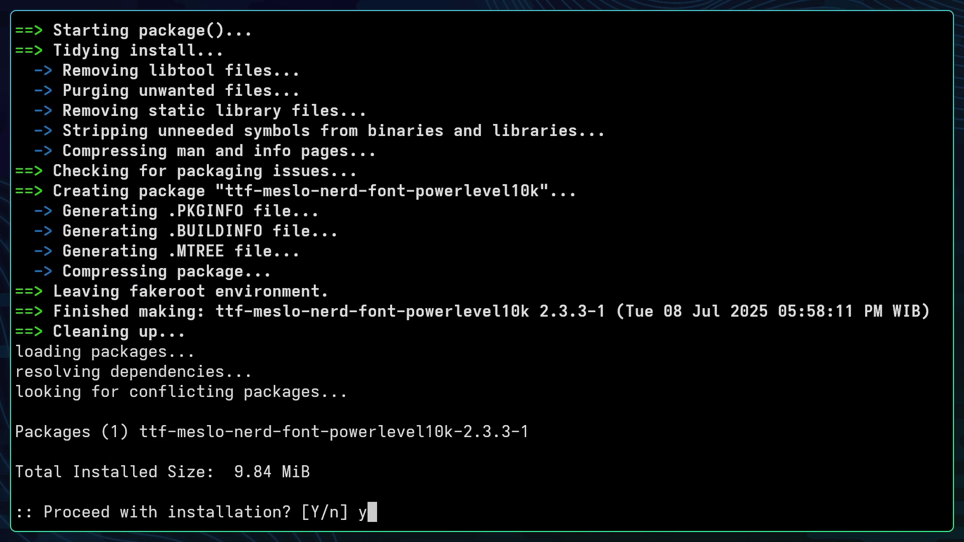
{"action": "key", "text": "Return"}
- Run clear to wipe the installation output from the terminal
{"action": "type", "text": "c"}
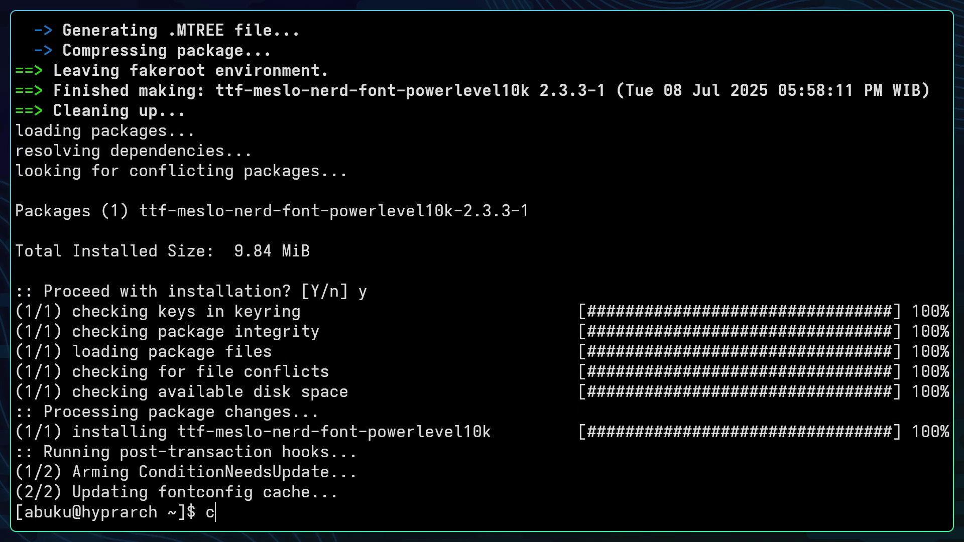
{"action": "type", "text": "lear"}
{"action": "key", "text": "Return"}
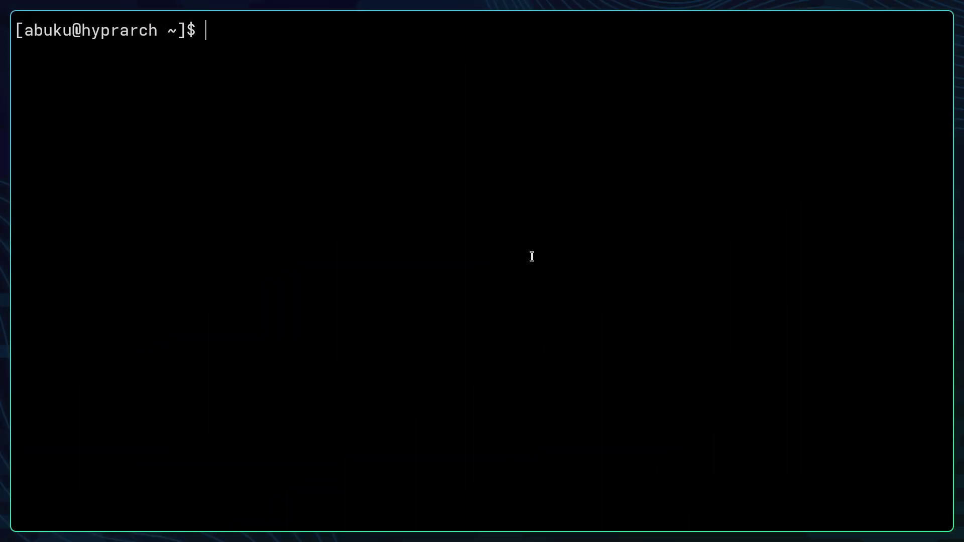
- Install Firefox with pacman, choosing noto-fonts as the font provider and confirming
{"action": "type", "text": "sudo pacman -"}
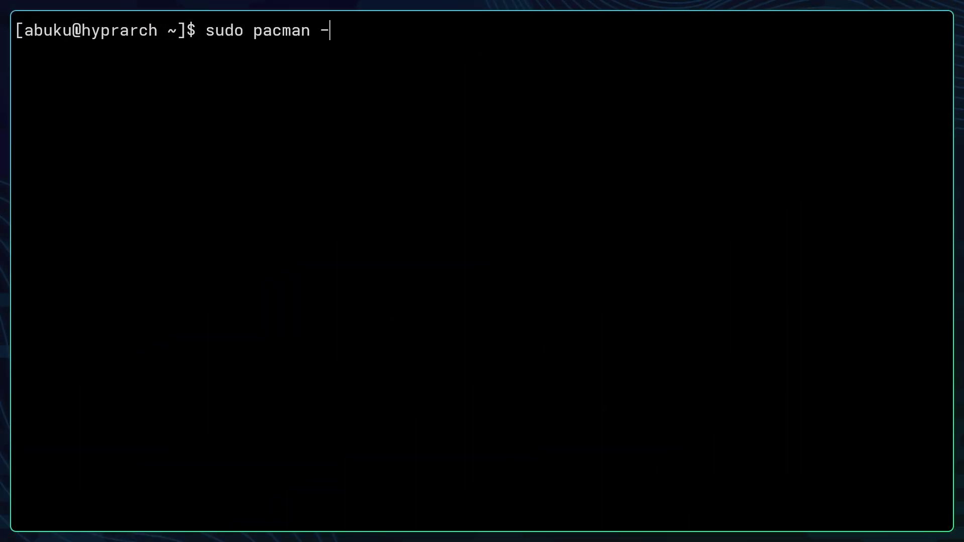
{"action": "type", "text": "S firiefox"}
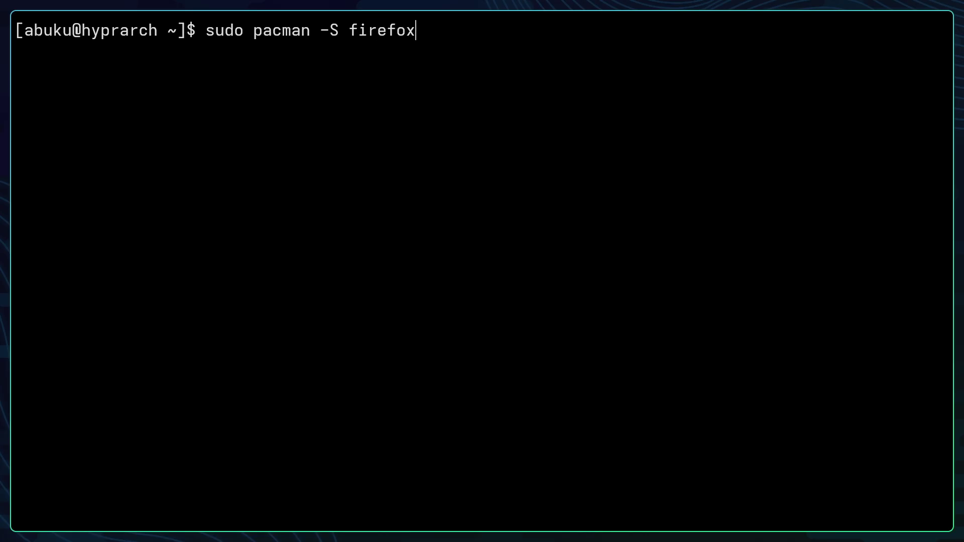
{"action": "key", "text": "Return"}
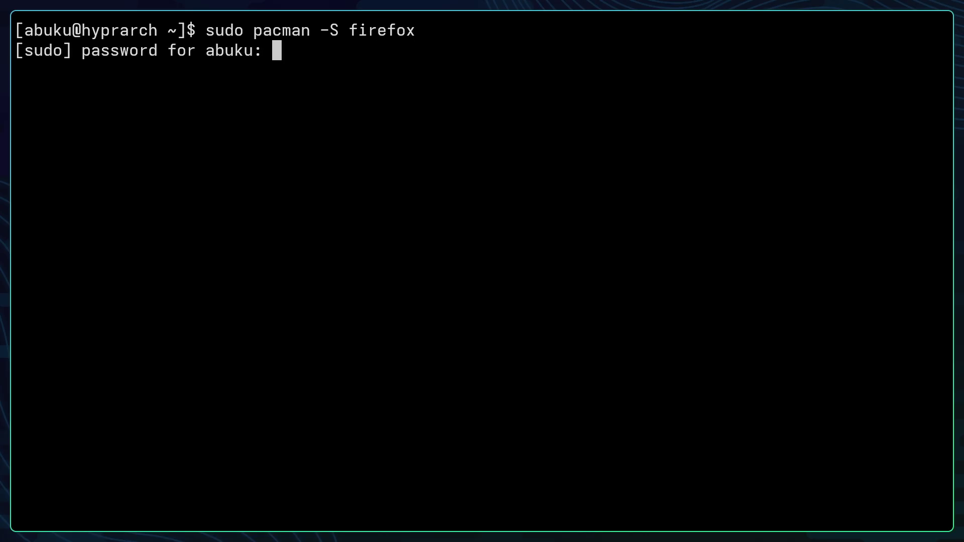
{"action": "key", "text": "Return"}
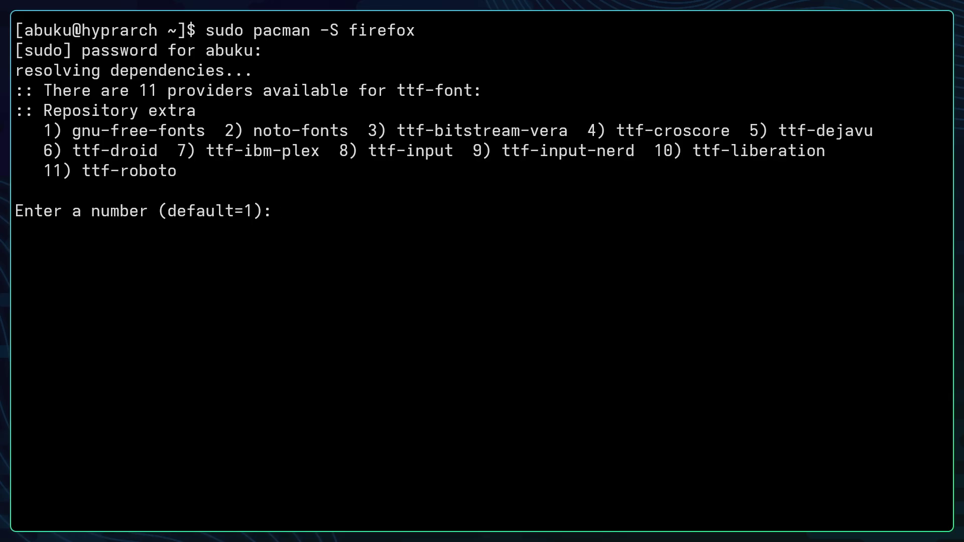
{"action": "type", "text": "2"}
{"action": "key", "text": "Return"}
{"action": "type", "text": "y"}
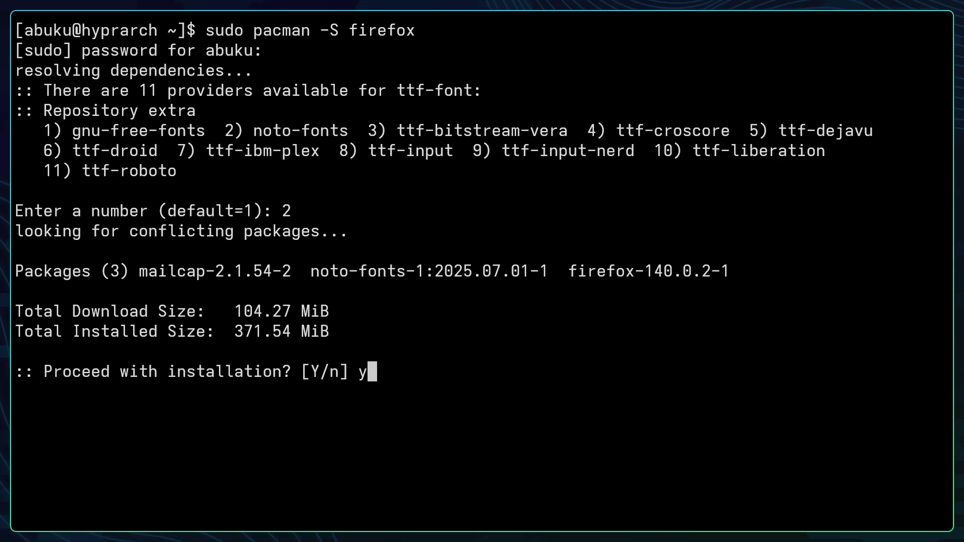
{"action": "key", "text": "Return"}
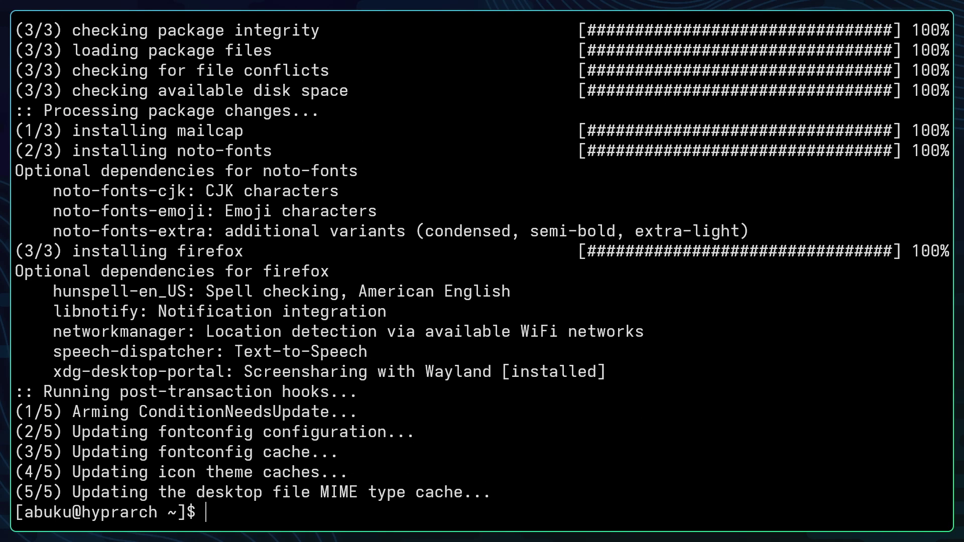
- Clear the screen, close the terminal and bring up the application launcher
{"action": "type", "text": "clear"}
{"action": "key", "text": "Return"}
{"action": "key", "text": "ctrl+d"}
{"action": "key", "text": "super+r"}
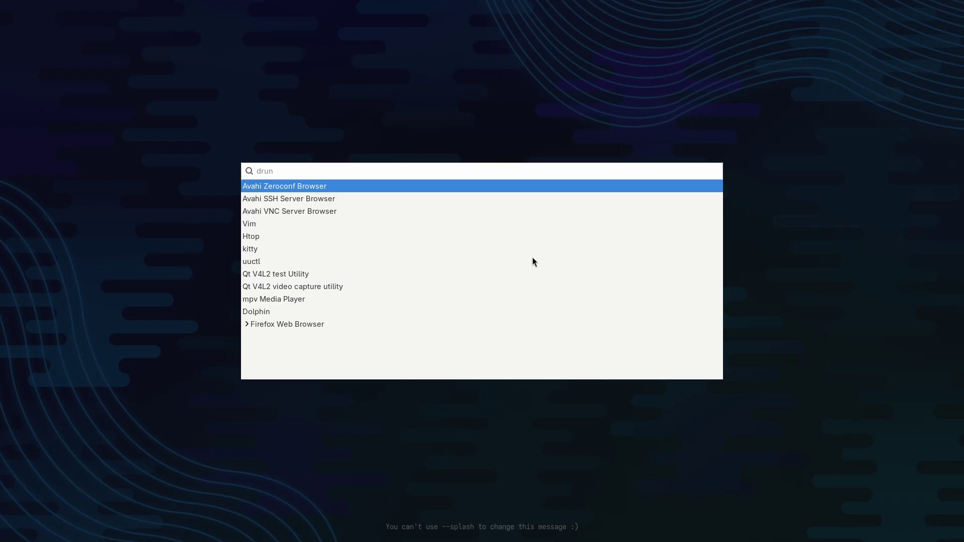
- Browse the launcher list, search 'firef', then dismiss the launcher
{"action": "key", "text": "Down"}
{"action": "key", "text": "Down"}
{"action": "key", "text": "Down"}
{"action": "key", "text": "Down"}
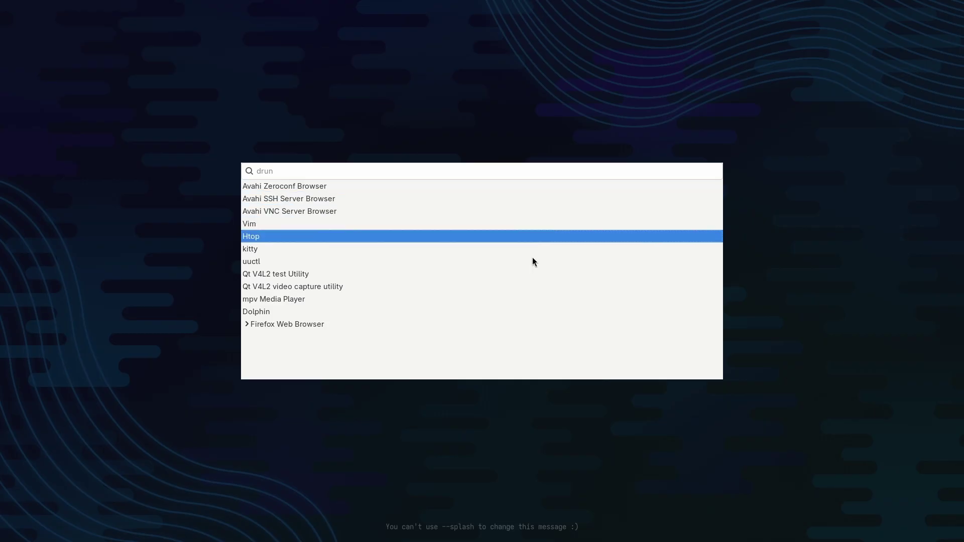
{"action": "type", "text": "firef"}
{"action": "key", "text": "super+r"}
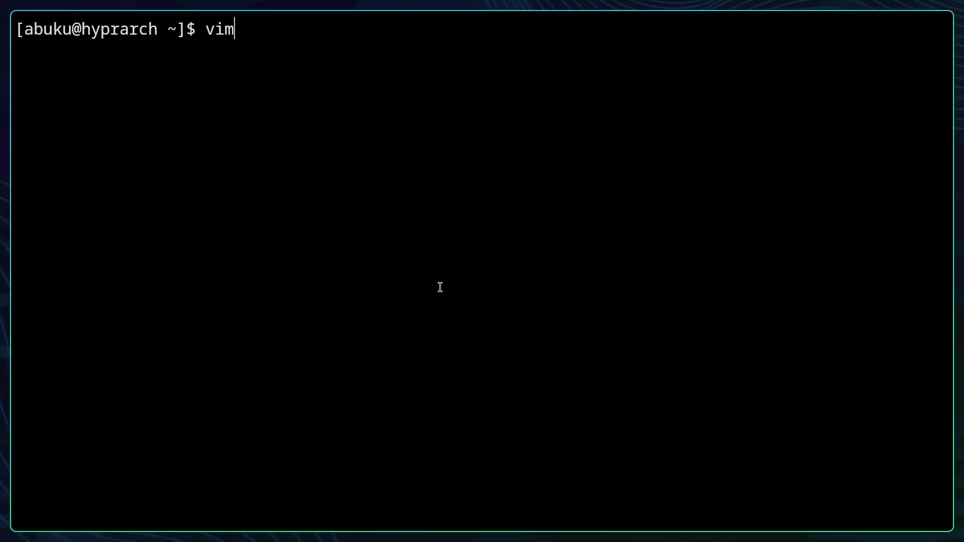
- Launch Vim and quit it with :q
{"action": "key", "text": "Return"}
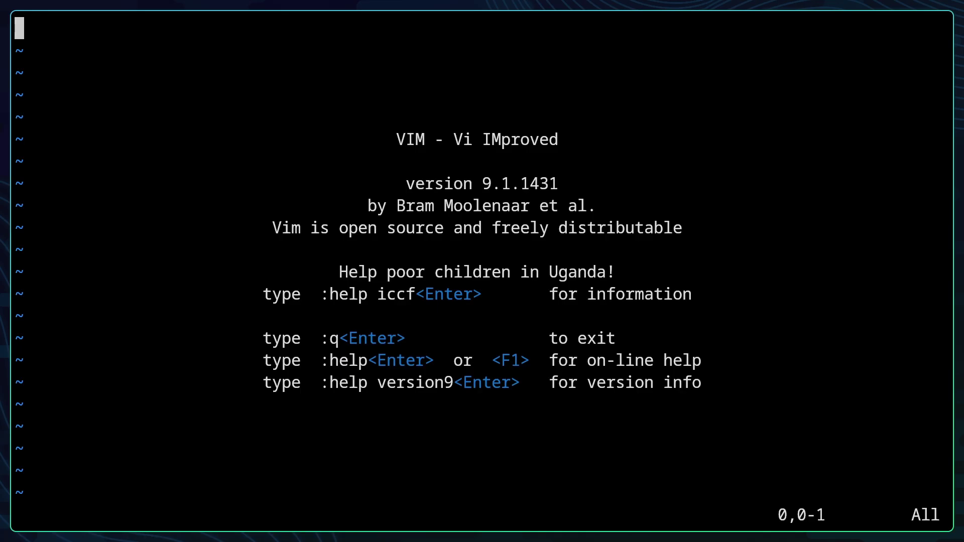
{"action": "type", "text": ":q"}
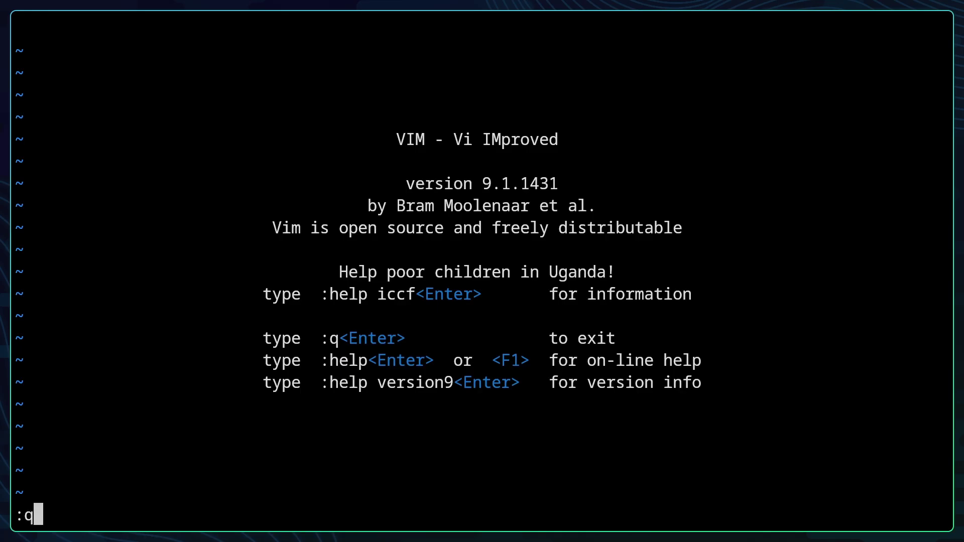
{"action": "key", "text": "Return"}
- Open nano on an empty buffer and exit without saving
{"action": "type", "text": "nano"}
{"action": "key", "text": "Return"}
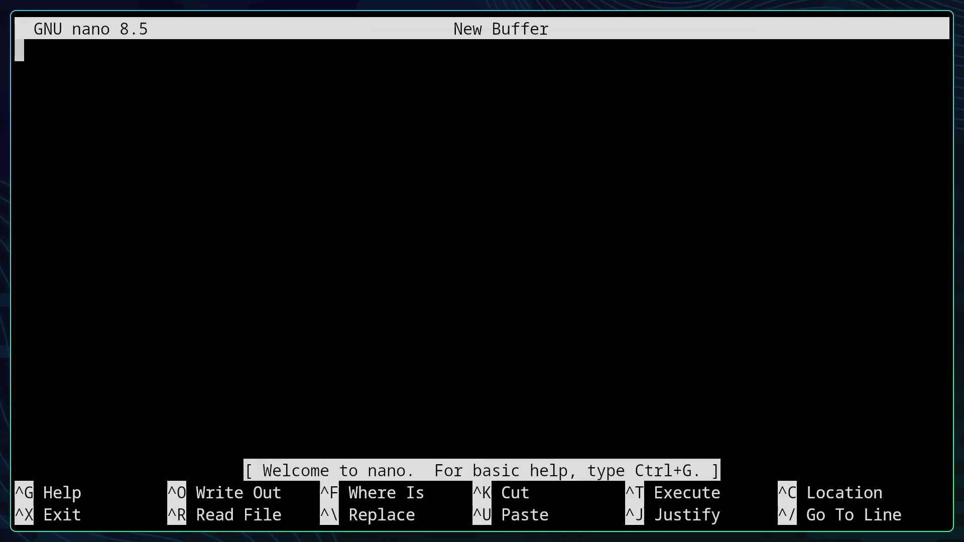
{"action": "type", "text": ":q"}
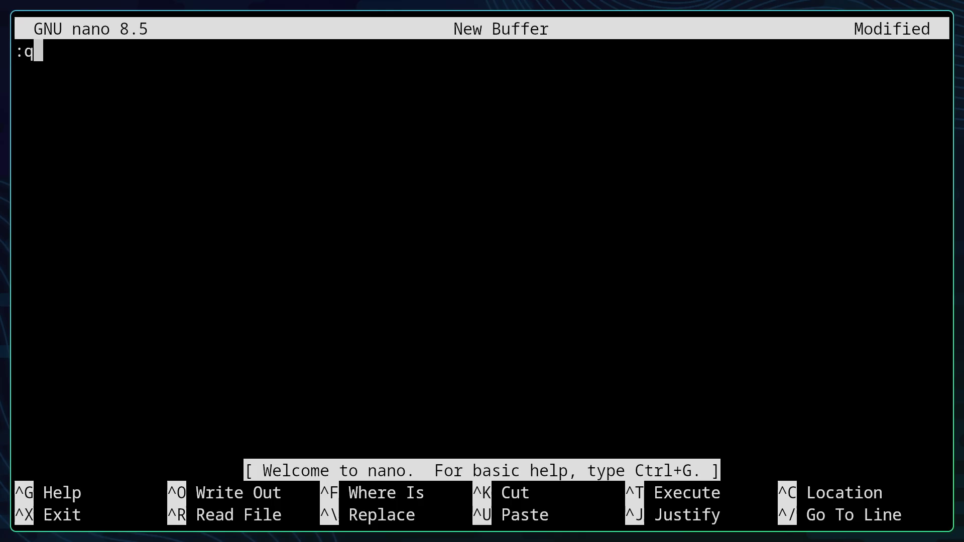
{"action": "key", "text": "BackSpace"}
{"action": "key", "text": "BackSpace"}
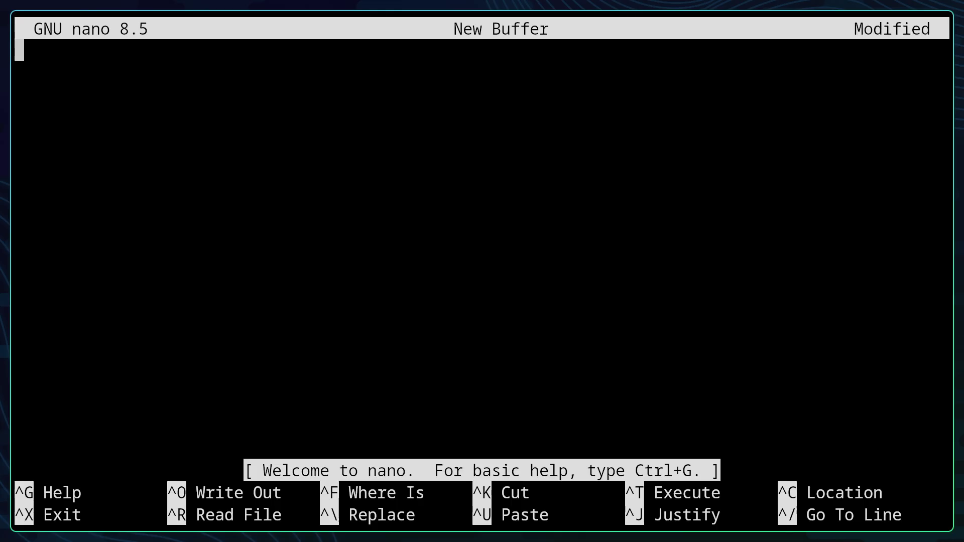
{"action": "key", "text": "ctrl+x"}
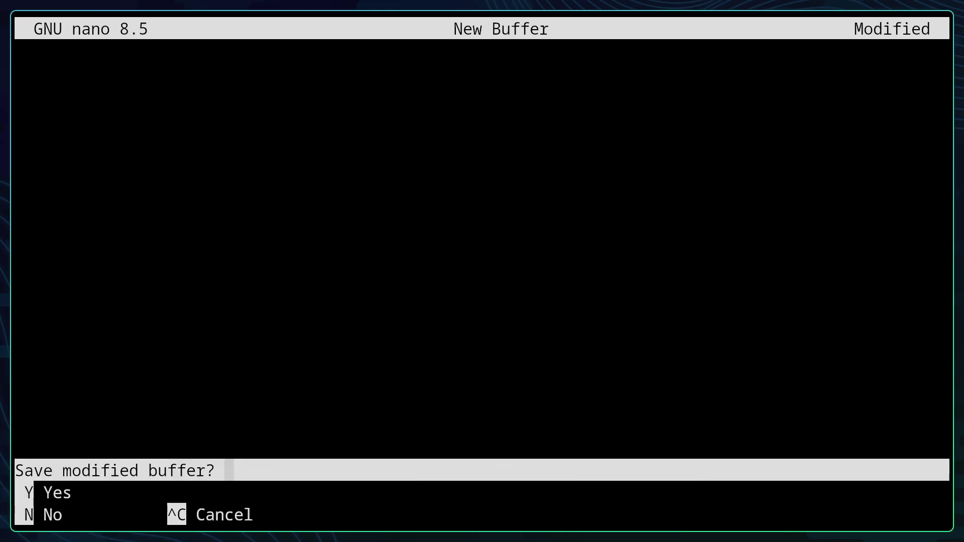
{"action": "key", "text": "n"}
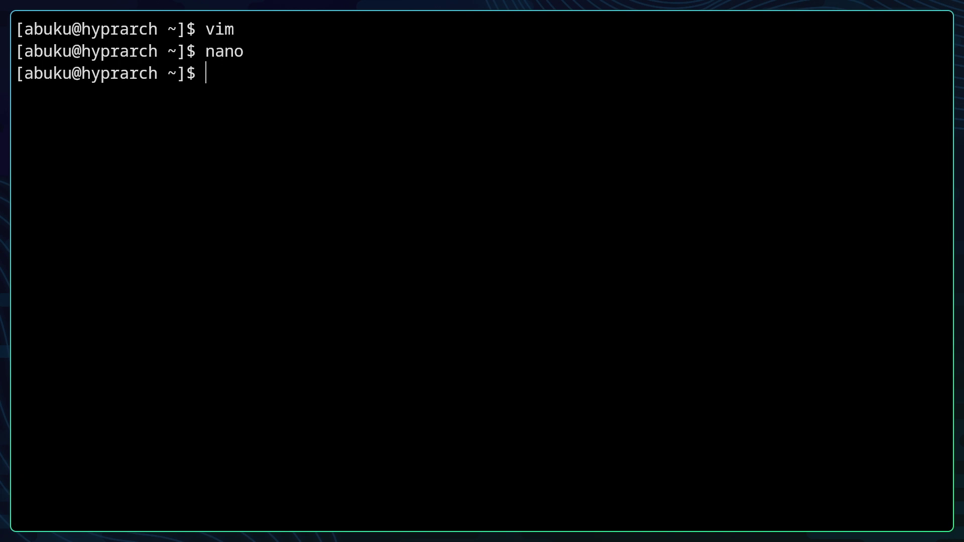
- Run yay -S visual-studio-code-bin to install VS Code from the AUR
{"action": "type", "text": "yay -S visual"}
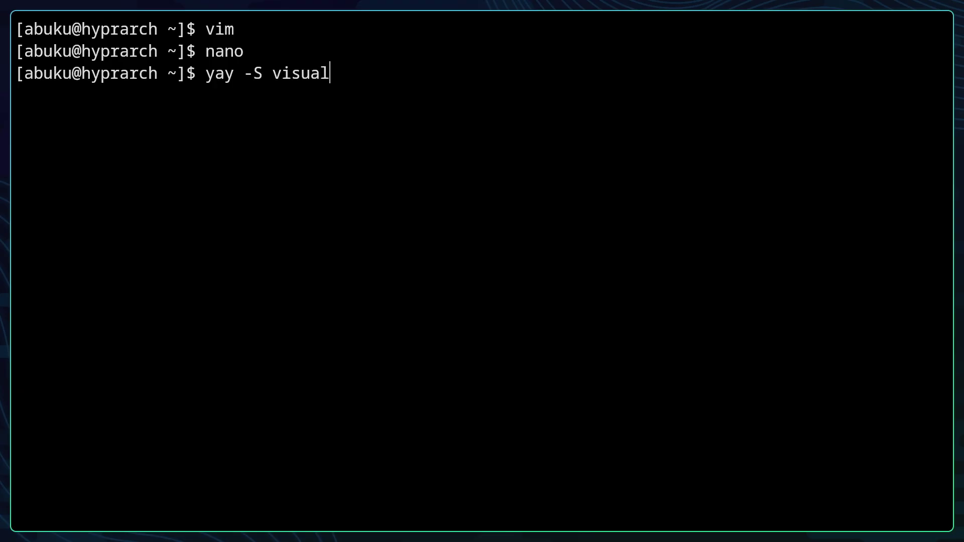
{"action": "type", "text": "-stu"}
{"action": "key", "text": "BackSpace"}
{"action": "key", "text": "BackSpace"}
{"action": "type", "text": "studio-code"}
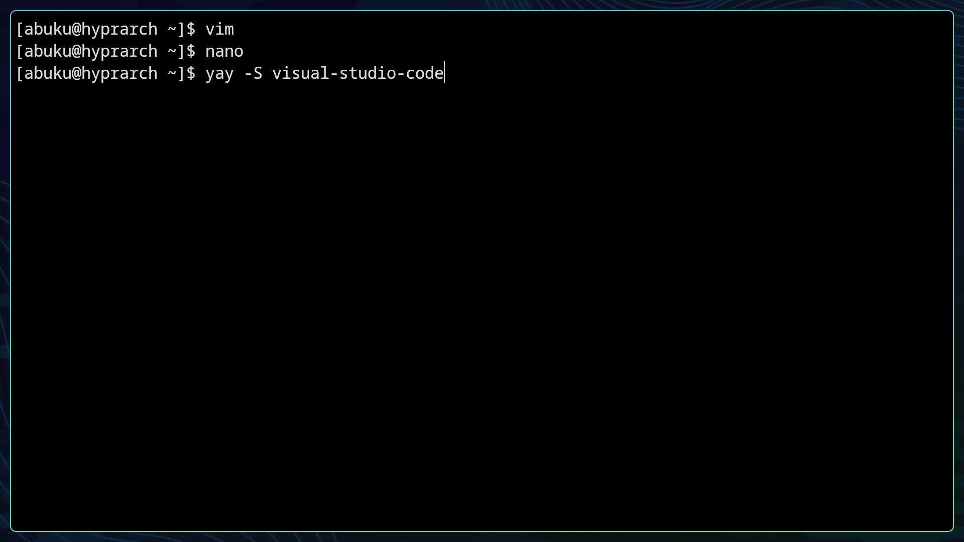
{"action": "type", "text": "-bin"}
{"action": "key", "text": "Return"}
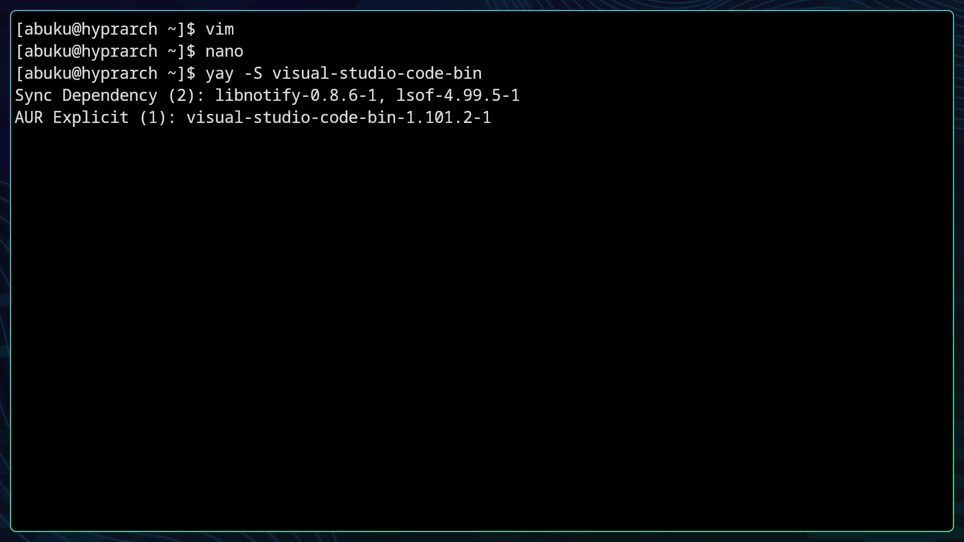
- Skip cleanBuild and diffs, enter the sudo password and confirm both installs with y
{"action": "key", "text": "Return"}
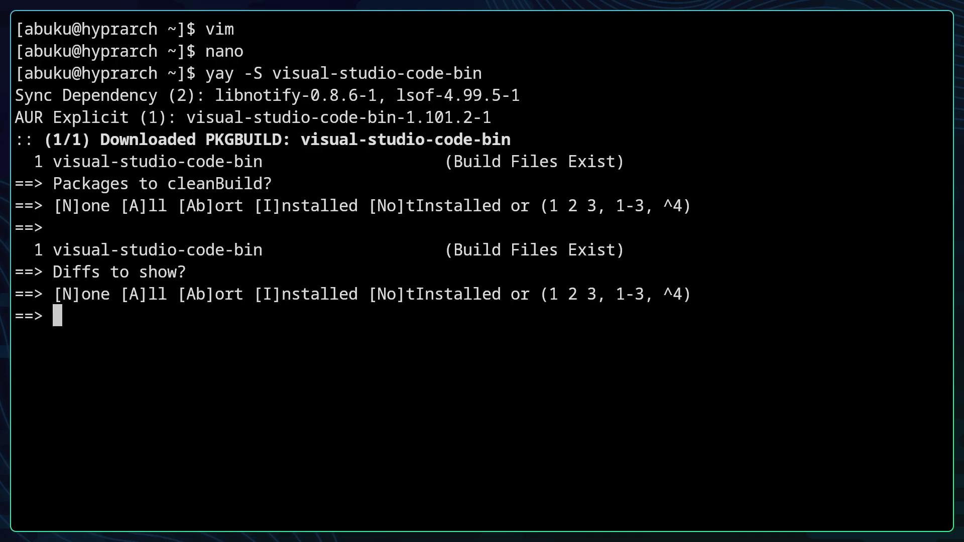
{"action": "key", "text": "Return"}
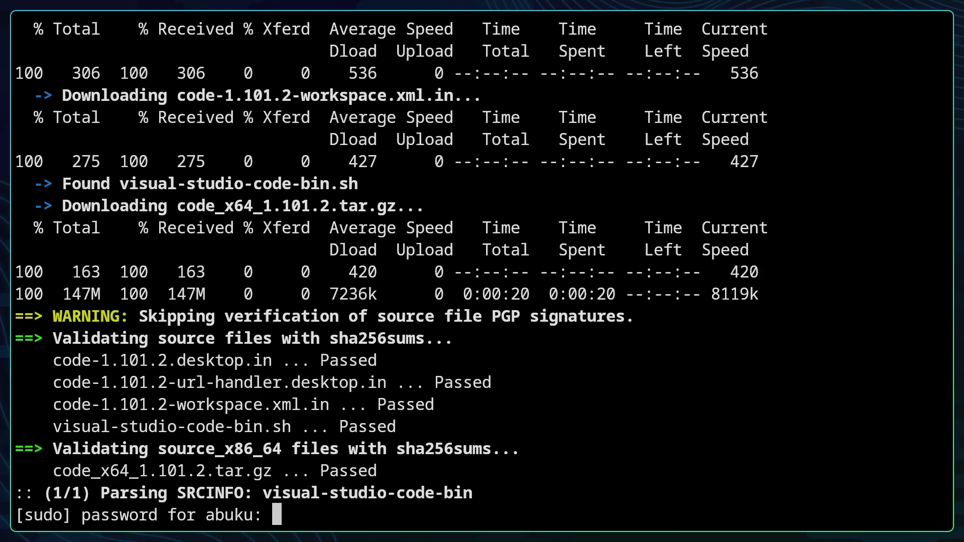
{"action": "key", "text": "Return"}
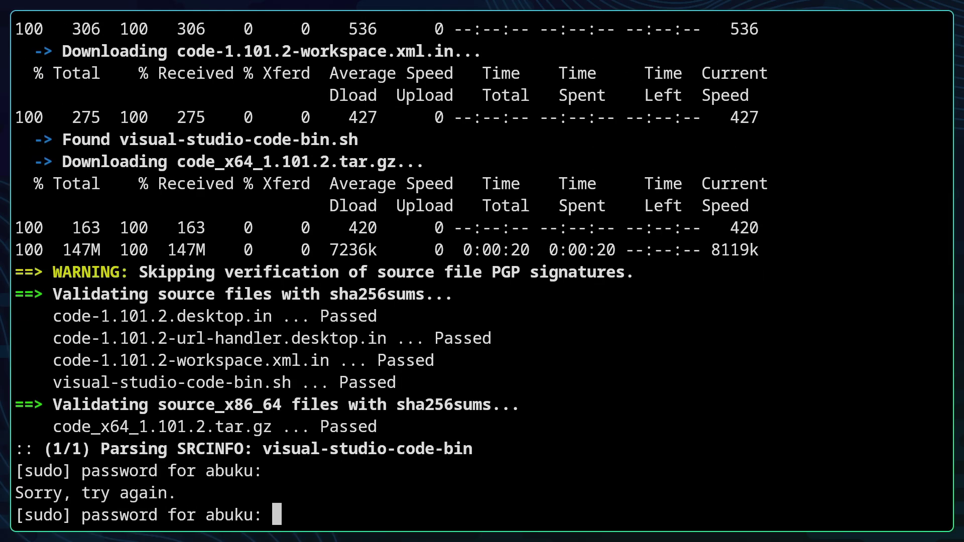
{"action": "key", "text": "Return"}
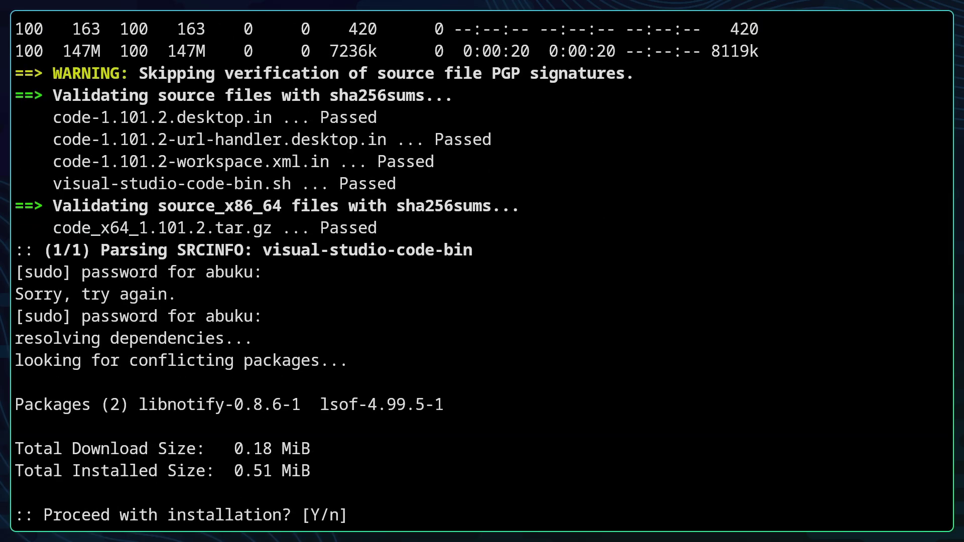
{"action": "type", "text": "y"}
{"action": "key", "text": "Return"}
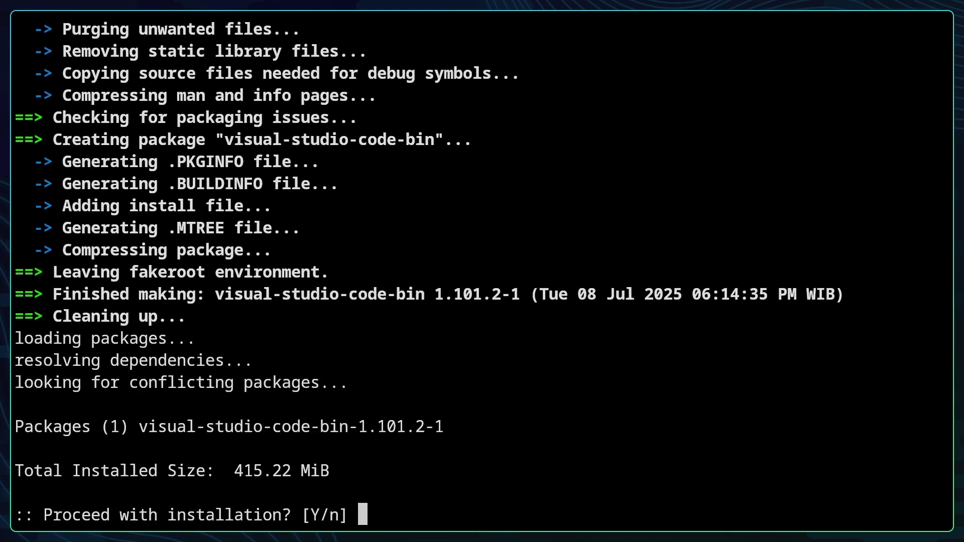
{"action": "type", "text": "y"}
{"action": "key", "text": "Return"}
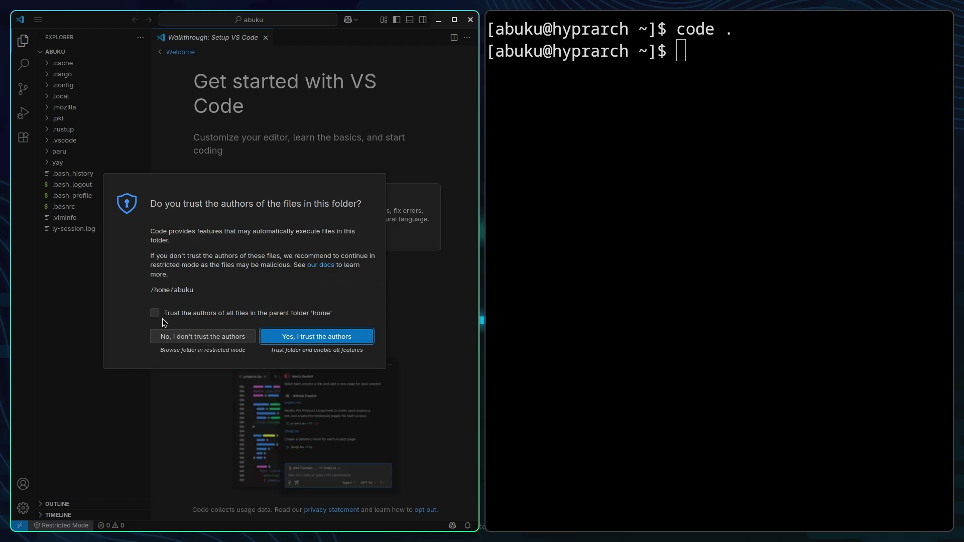
- Trust the authors of the home folder and its parent, then close VS Code
{"action": "left_click", "coordinate": [240, 309]}
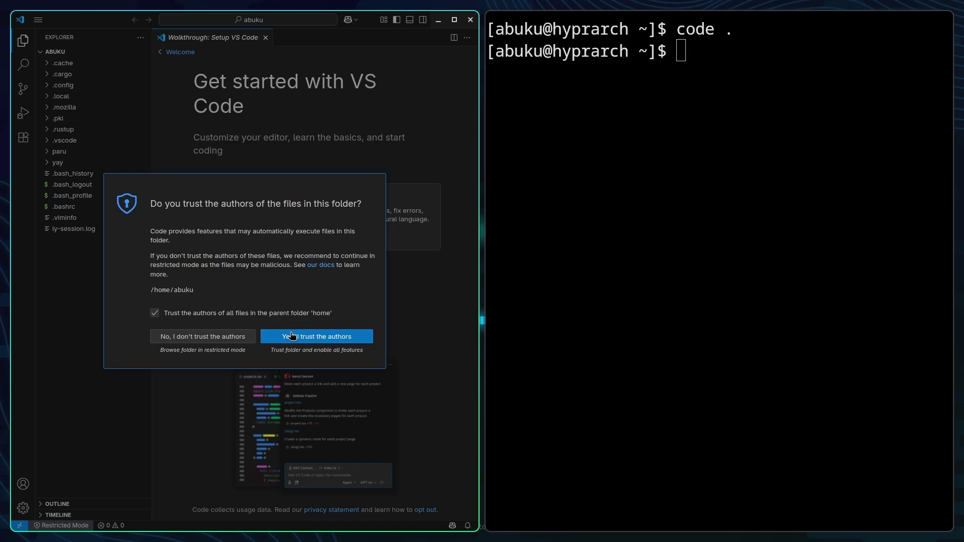
{"action": "left_click", "coordinate": [292, 335]}
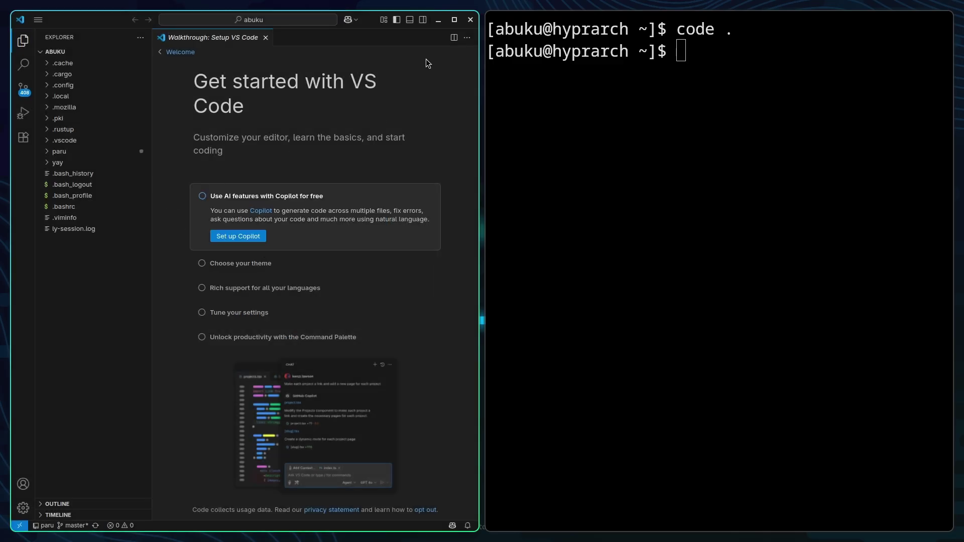
{"action": "left_click", "coordinate": [470, 19]}
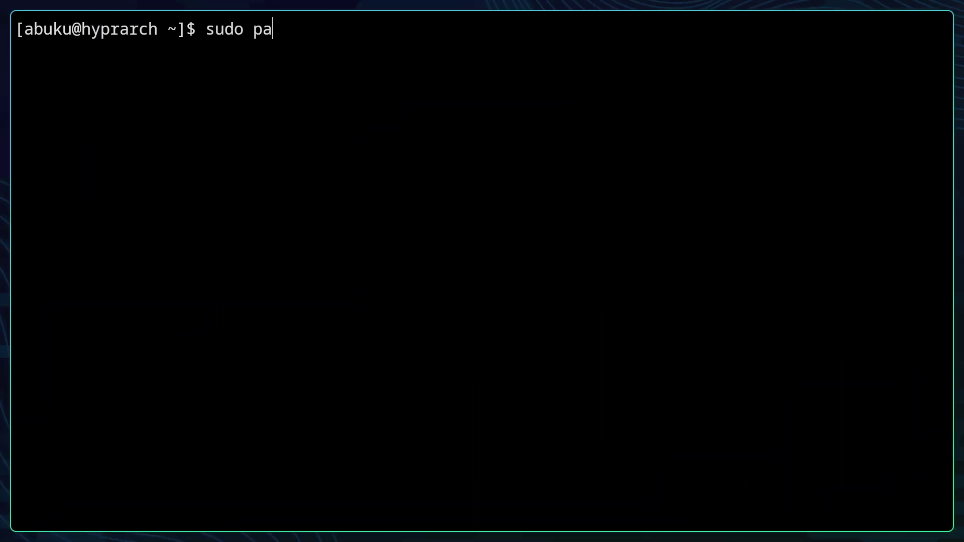
- Install the networkmanager package with pacman
{"action": "type", "text": "-S networkmanage"}
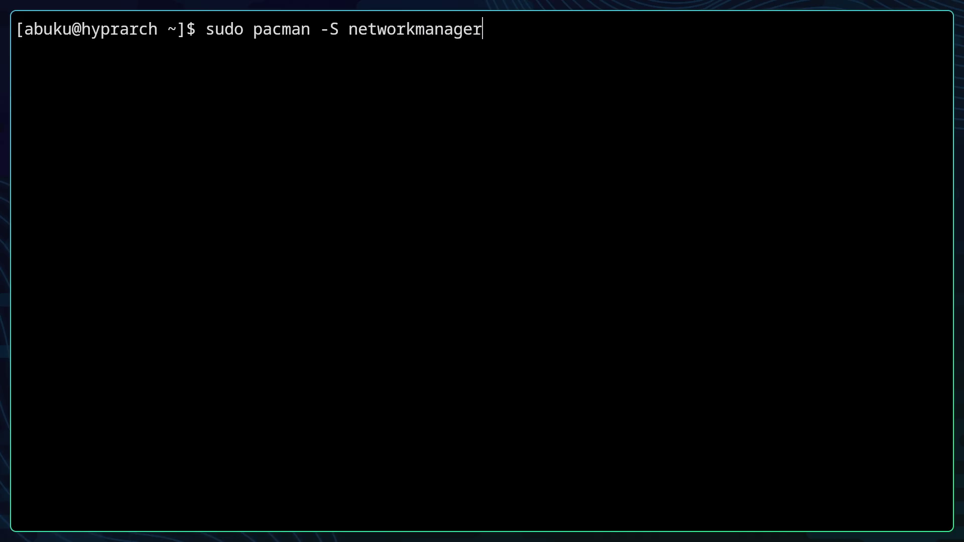
{"action": "type", "text": "r"}
{"action": "key", "text": "Return"}
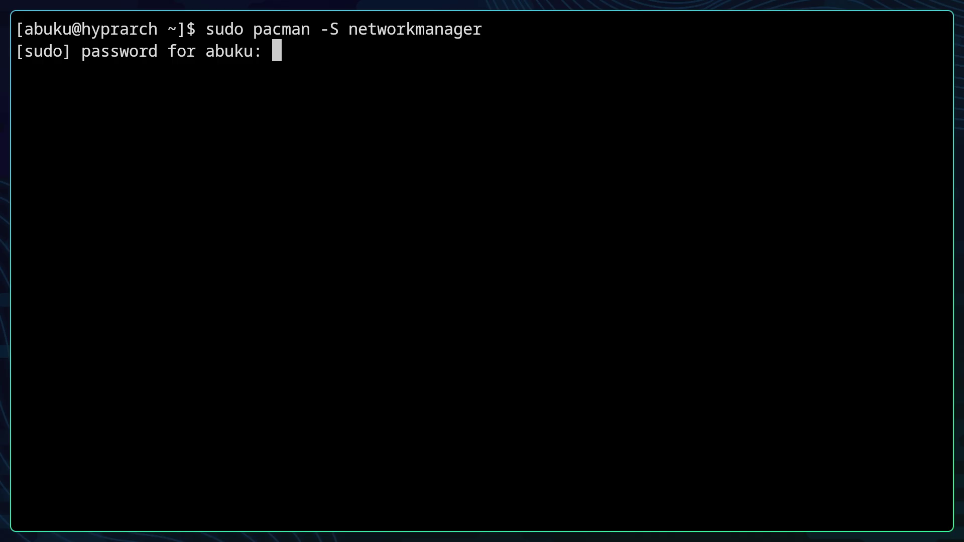
{"action": "key", "text": "Return"}
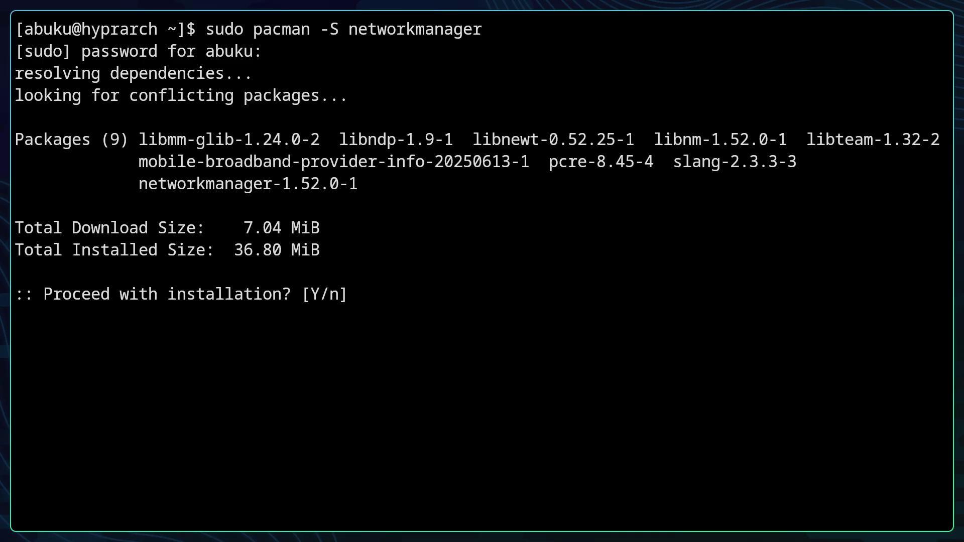
{"action": "type", "text": "y"}
{"action": "key", "text": "Return"}
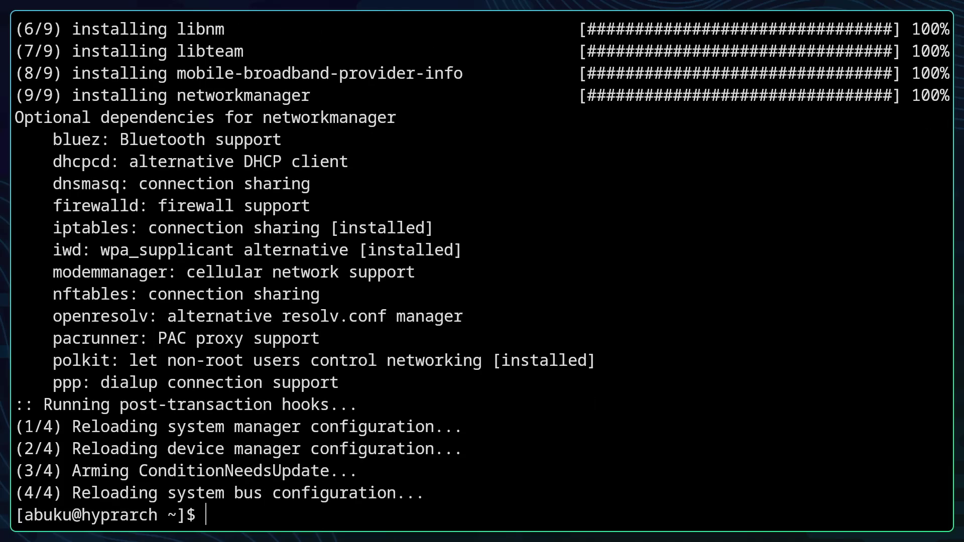
- Enable and start NetworkManager.service with systemctl
{"action": "type", "text": "clear"}
{"action": "key", "text": "Return"}
{"action": "type", "text": "sudo syst"}
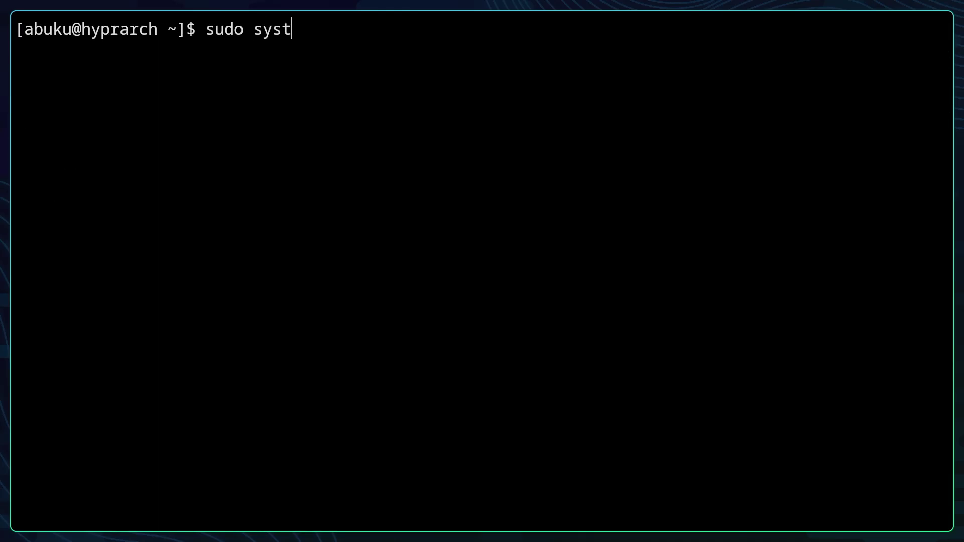
{"action": "type", "text": "emctl enable"}
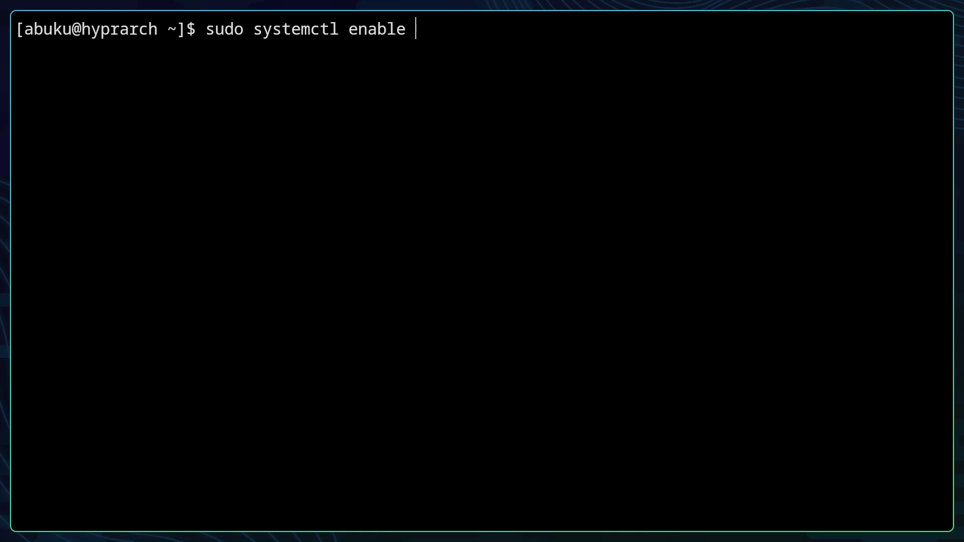
{"action": "type", "text": " Network"}
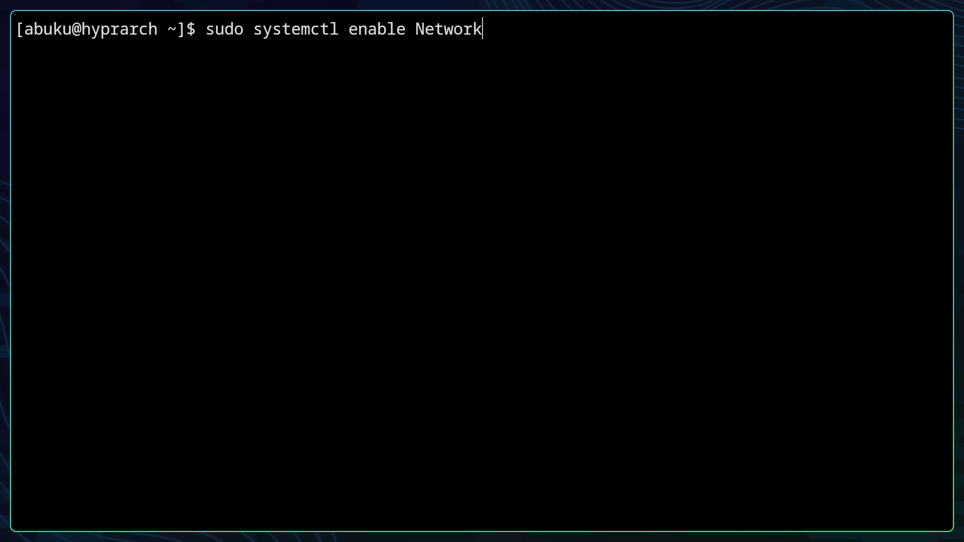
{"action": "type", "text": "Manager."}
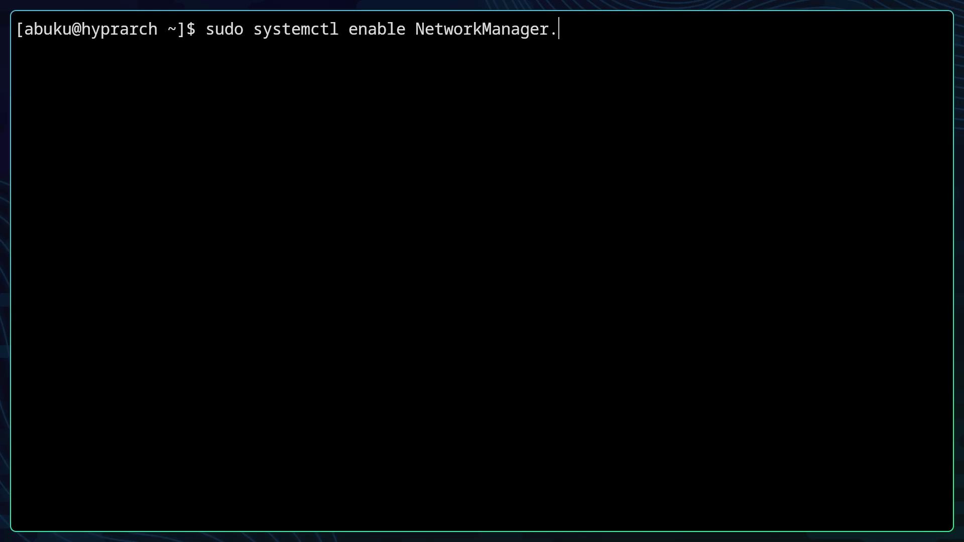
{"action": "type", "text": "service"}
{"action": "key", "text": "Return"}
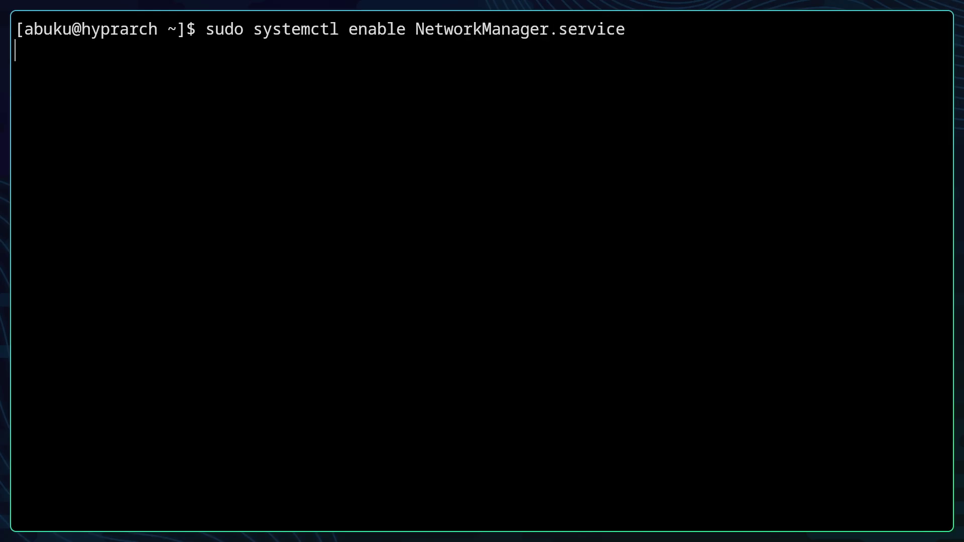
{"action": "type", "text": "clear"}
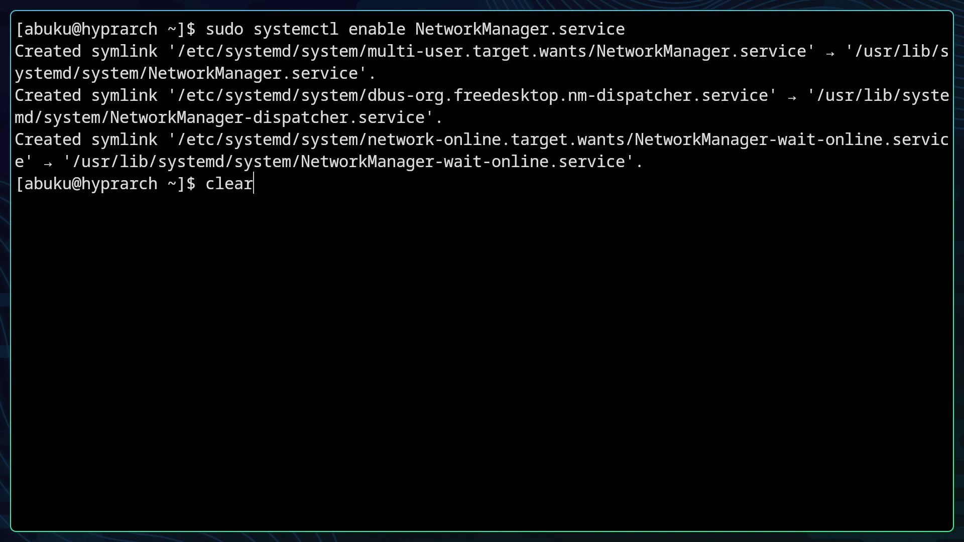
{"action": "key", "text": "Return"}
{"action": "type", "text": "sudo sy"}
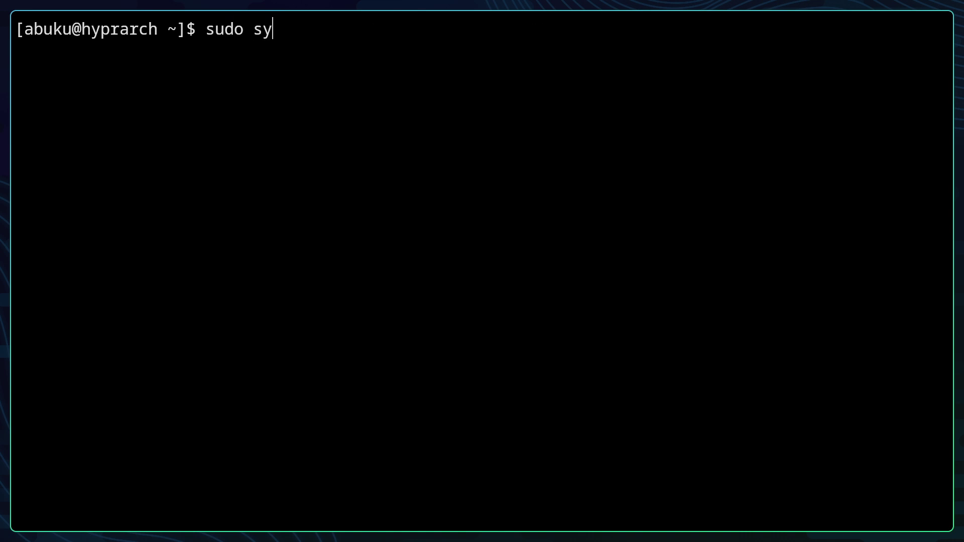
{"action": "type", "text": "stemctl start"}
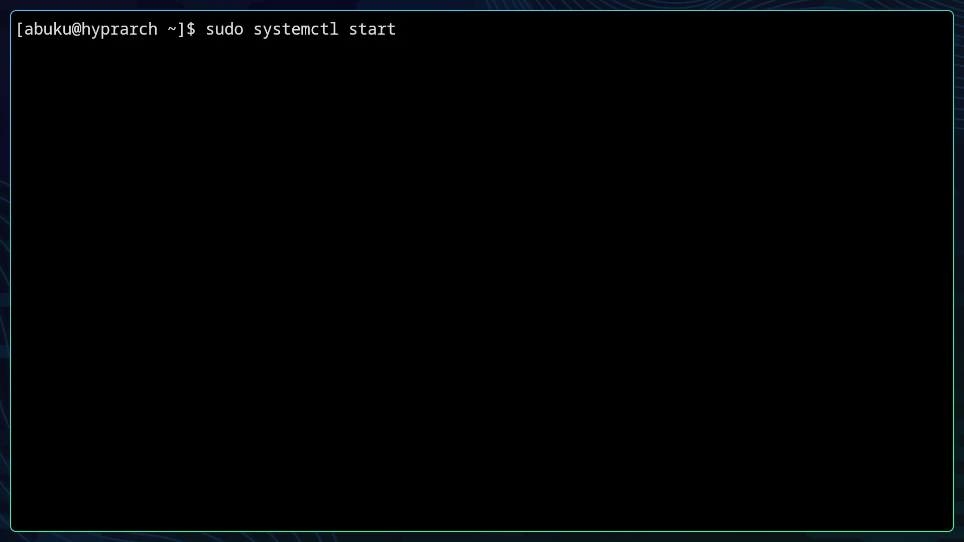
{"action": "type", "text": " NetworkM"}
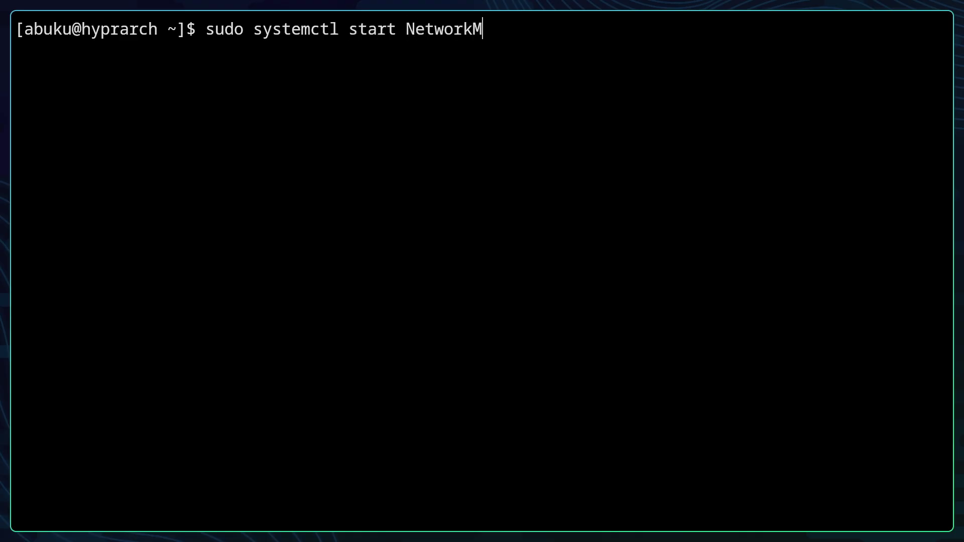
{"action": "type", "text": "anager.service"}
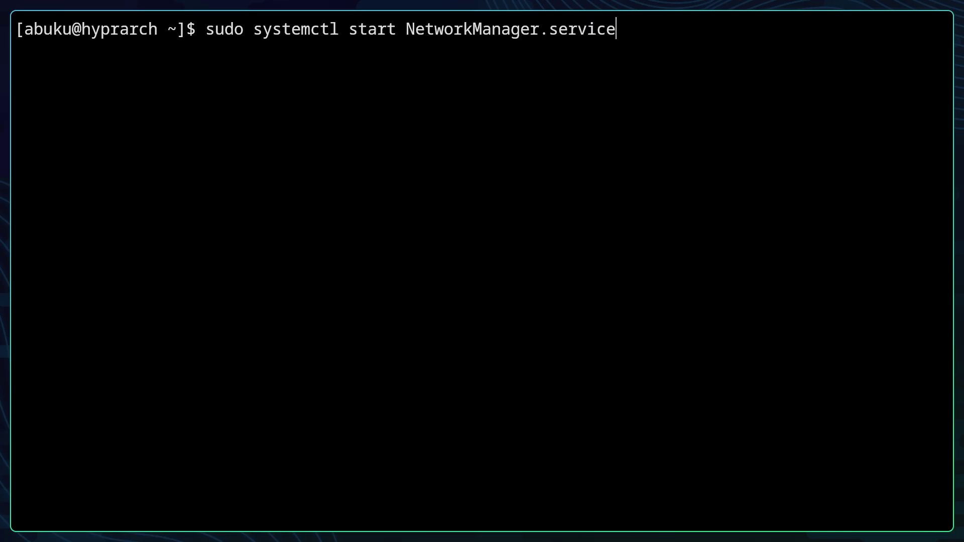
{"action": "key", "text": "Return"}
- Launch nmtui and go to Activate a connection
{"action": "type", "text": "clear"}
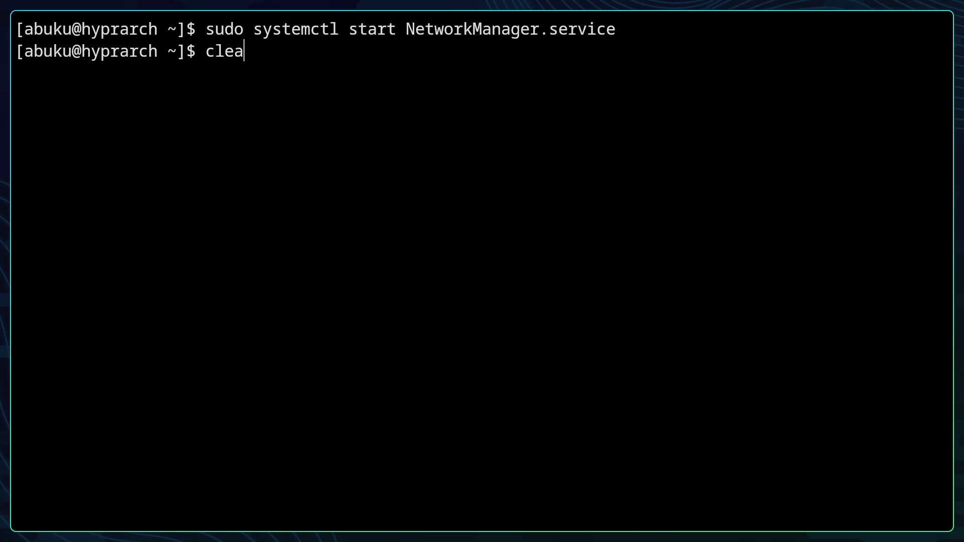
{"action": "key", "text": "Return"}
{"action": "type", "text": "nmtui"}
{"action": "key", "text": "Return"}
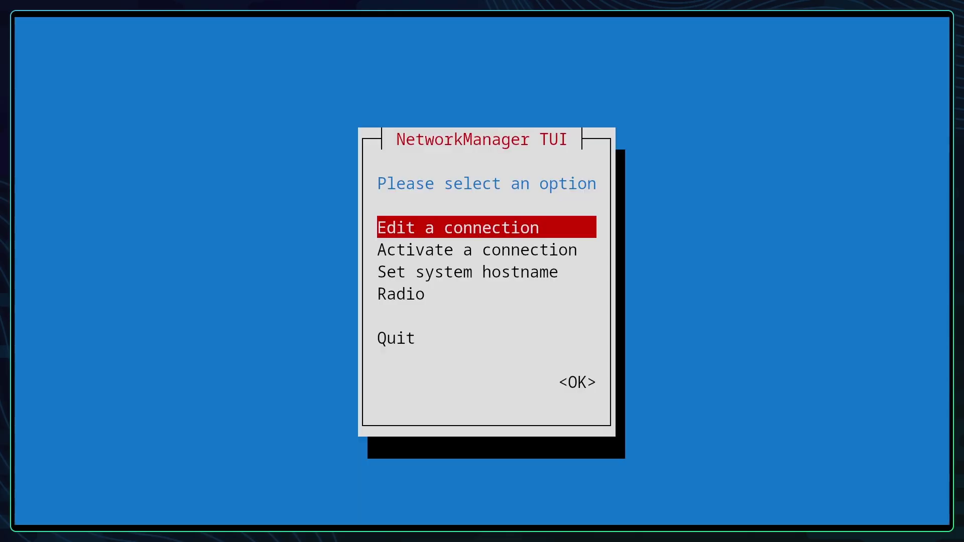
{"action": "key", "text": "Down"}
{"action": "key", "text": "Down"}
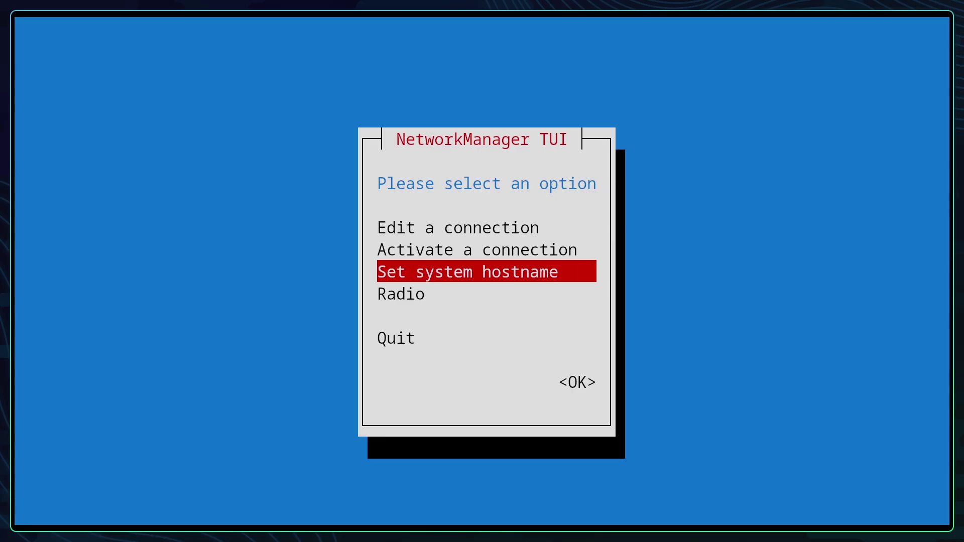
{"action": "key", "text": "Up"}
{"action": "key", "text": "Return"}
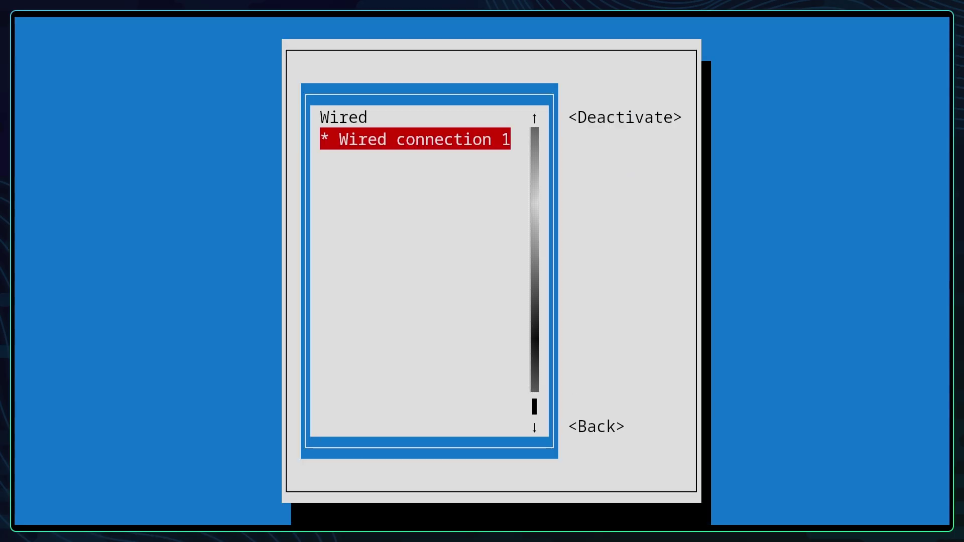
- Toggle Wired connection 1 off and on, then quit nmtui
{"action": "key", "text": "Return"}
{"action": "key", "text": "Return"}
{"action": "key", "text": "Tab"}
{"action": "key", "text": "Tab"}
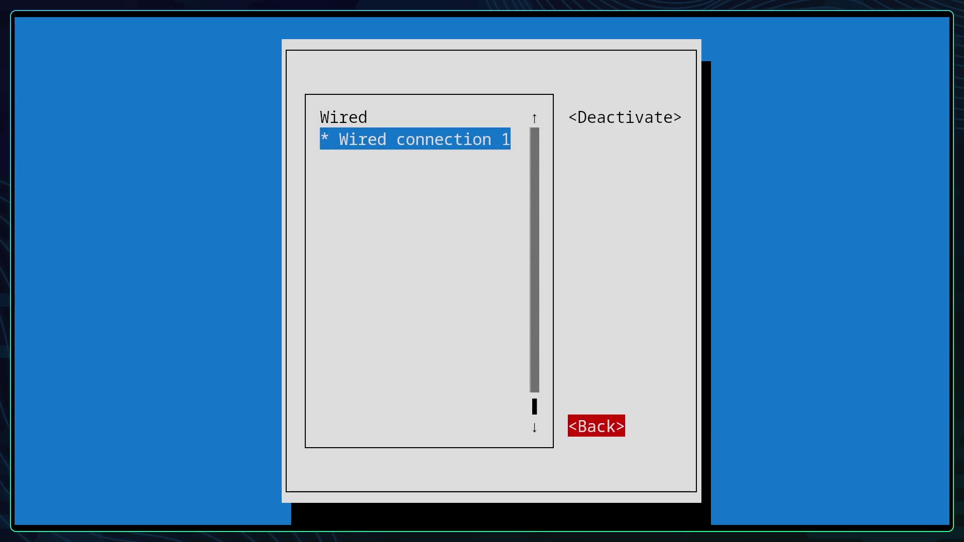
{"action": "key", "text": "Return"}
{"action": "key", "text": "Down"}
{"action": "key", "text": "Down"}
{"action": "key", "text": "Down"}
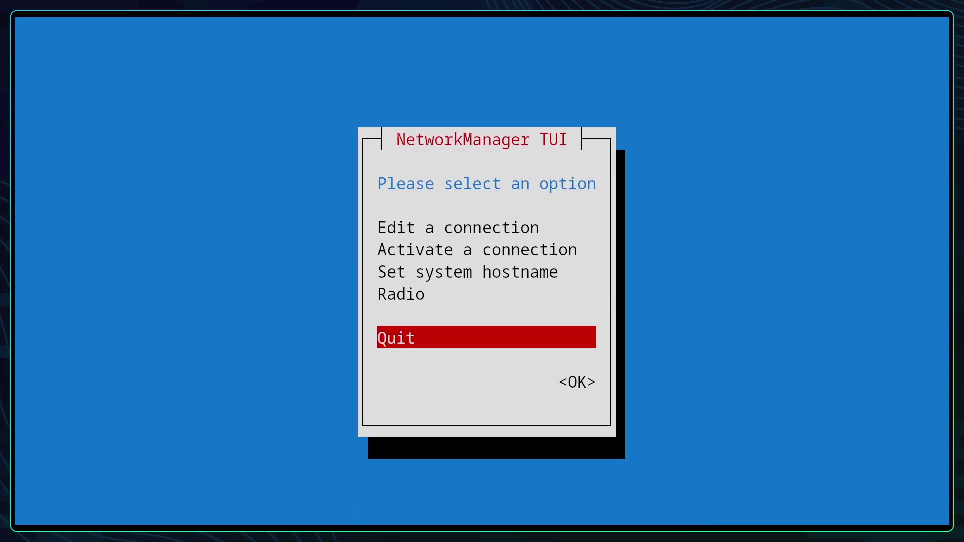
{"action": "key", "text": "Return"}
{"action": "type", "text": "clear"}
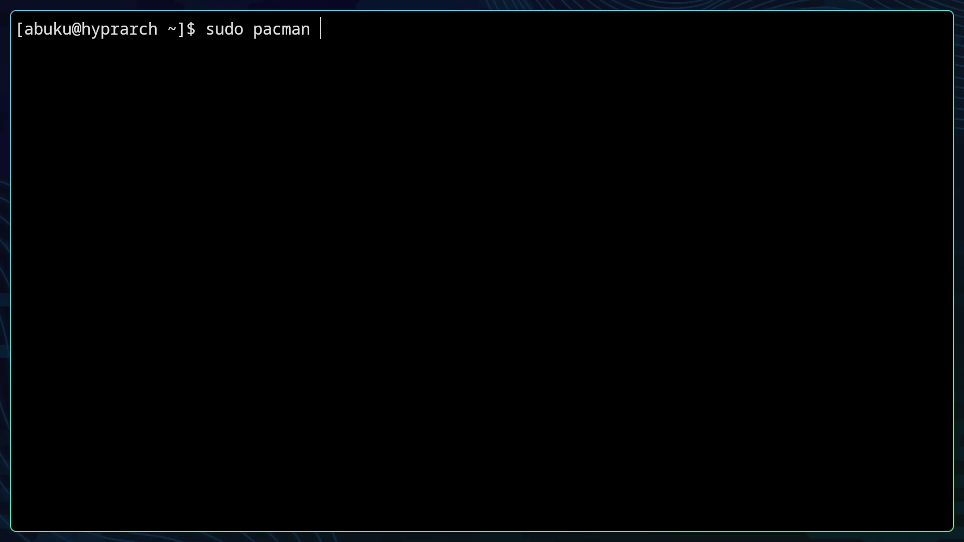
- Install bluez, bluez-utils and bluez-obex with pacman
{"action": "type", "text": "-S bluez bluez"}
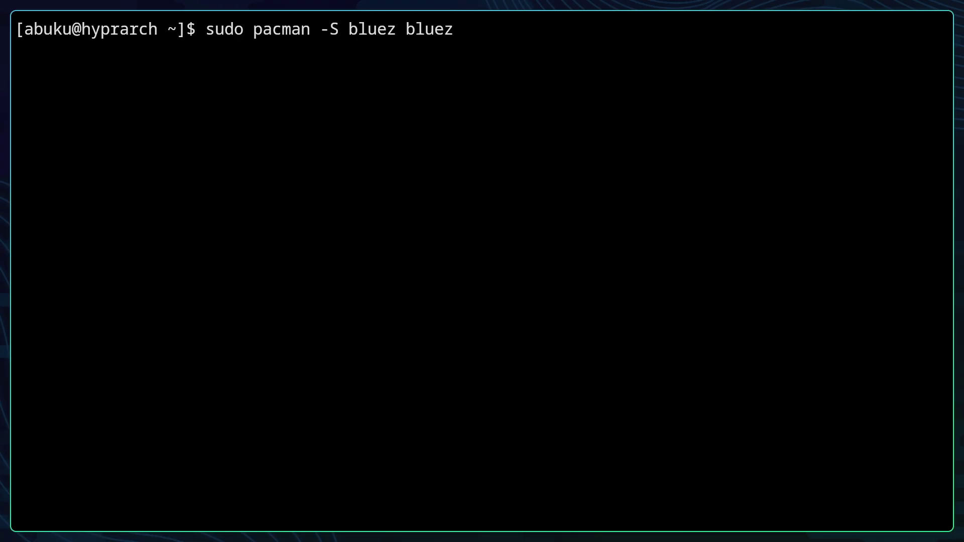
{"action": "type", "text": "-utils bluex"}
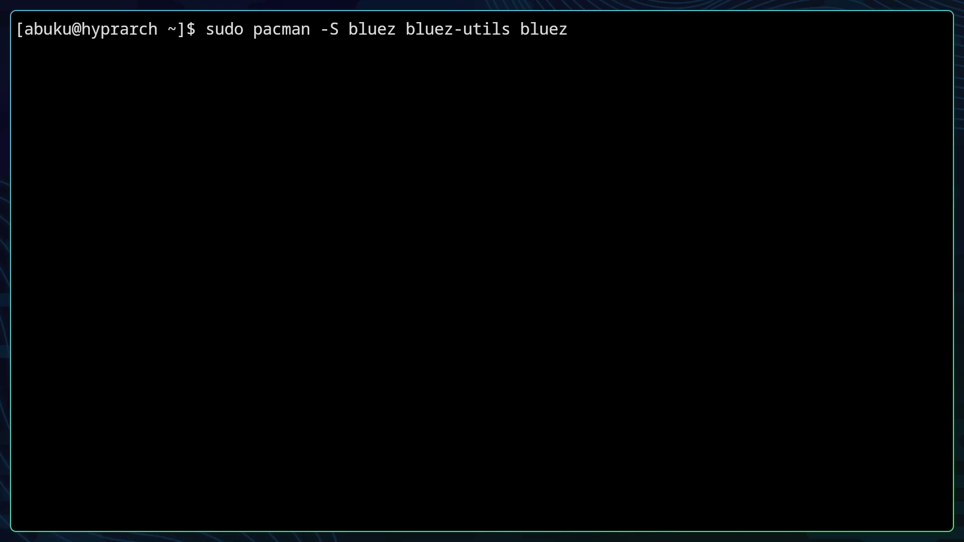
{"action": "type", "text": "-obex"}
{"action": "key", "text": "Return"}
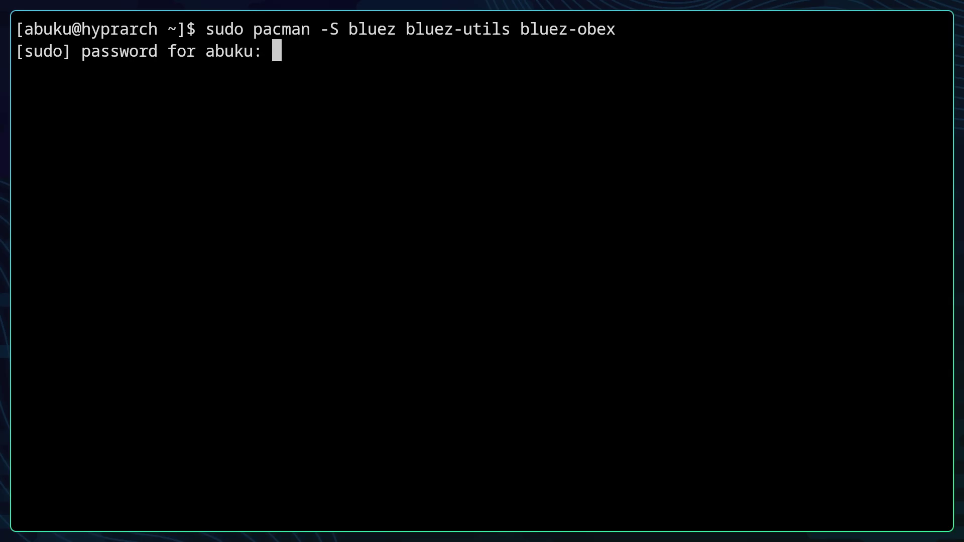
{"action": "key", "text": "Return"}
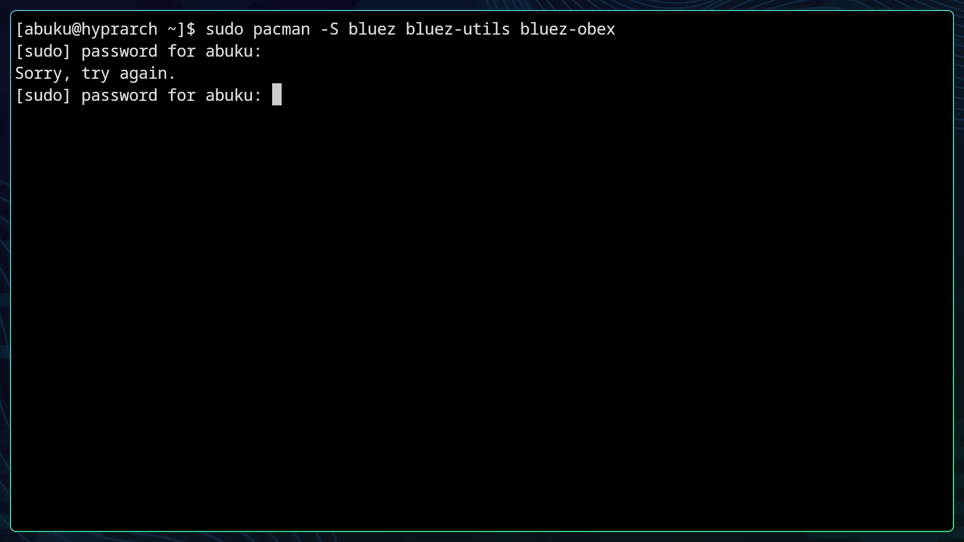
{"action": "key", "text": "Return"}
{"action": "type", "text": "ystem"}
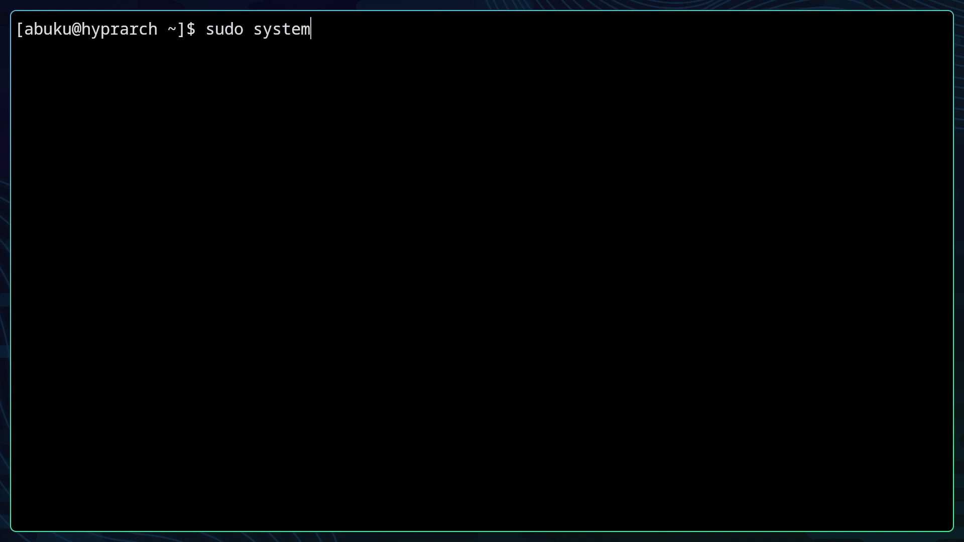
- Enable and start bluetooth.service with systemctl
{"action": "type", "text": "ctl enable"}
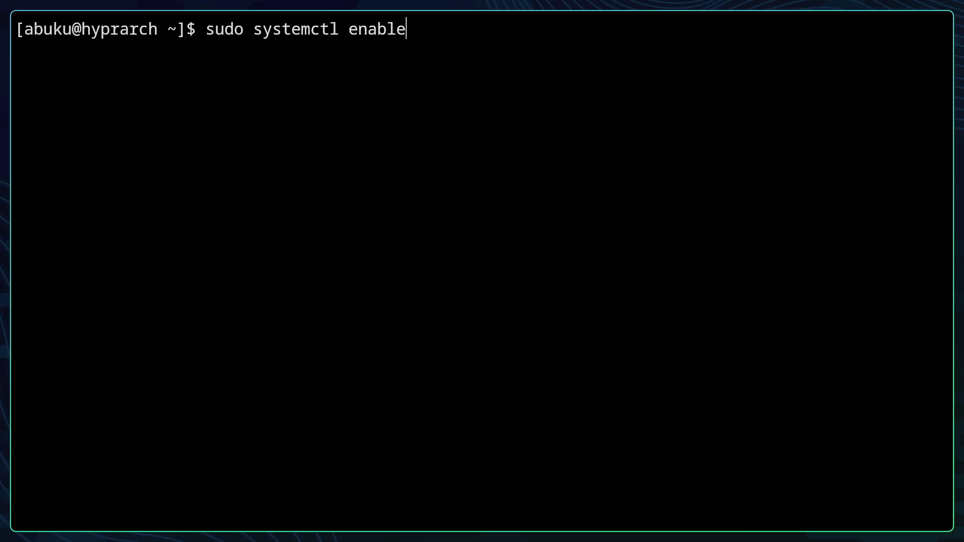
{"action": "type", "text": " bluetooth"}
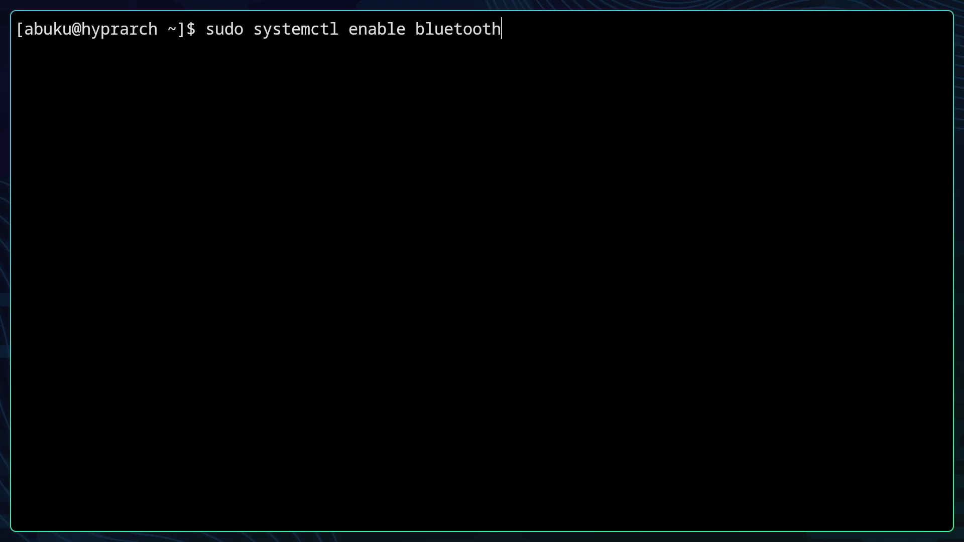
{"action": "type", "text": ".service"}
{"action": "key", "text": "Return"}
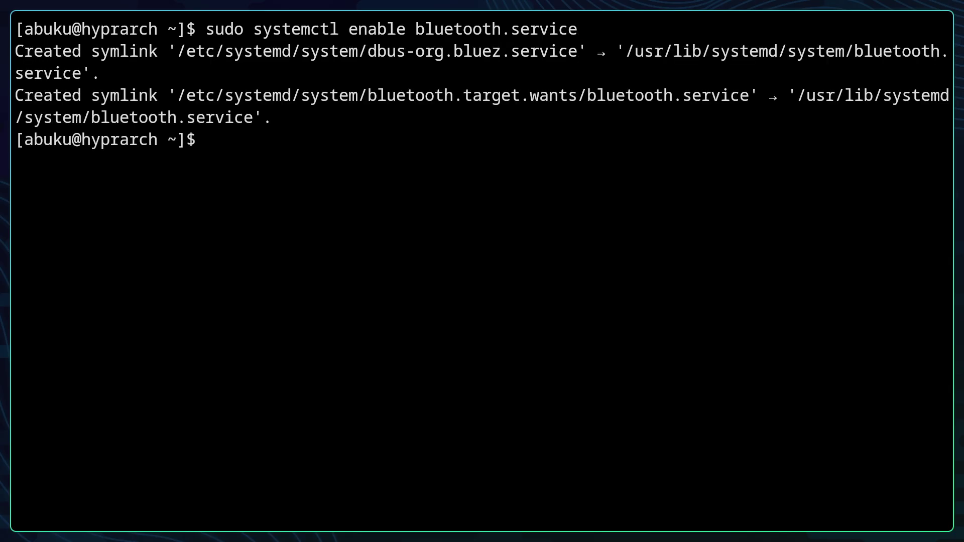
{"action": "type", "text": "sudo systemctl "}
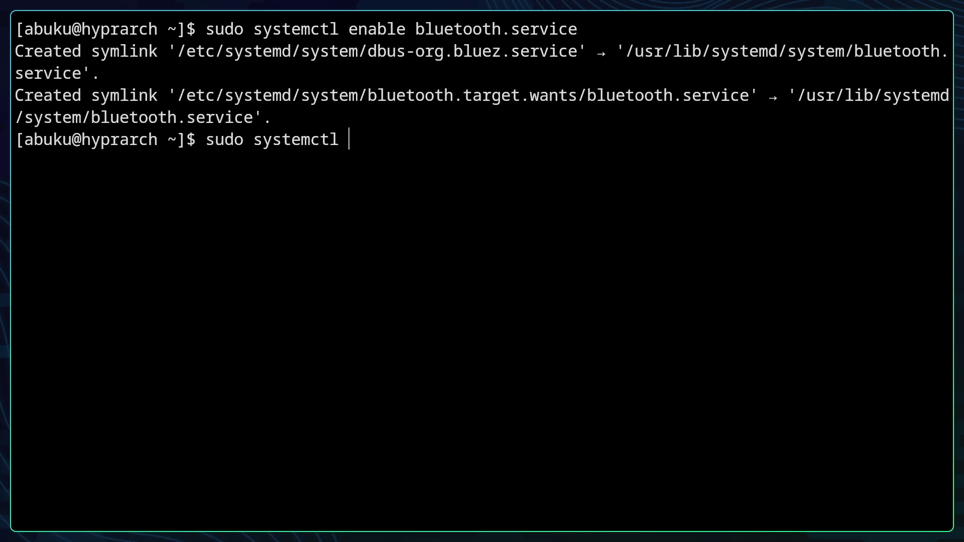
{"action": "type", "text": "start bluetoot"}
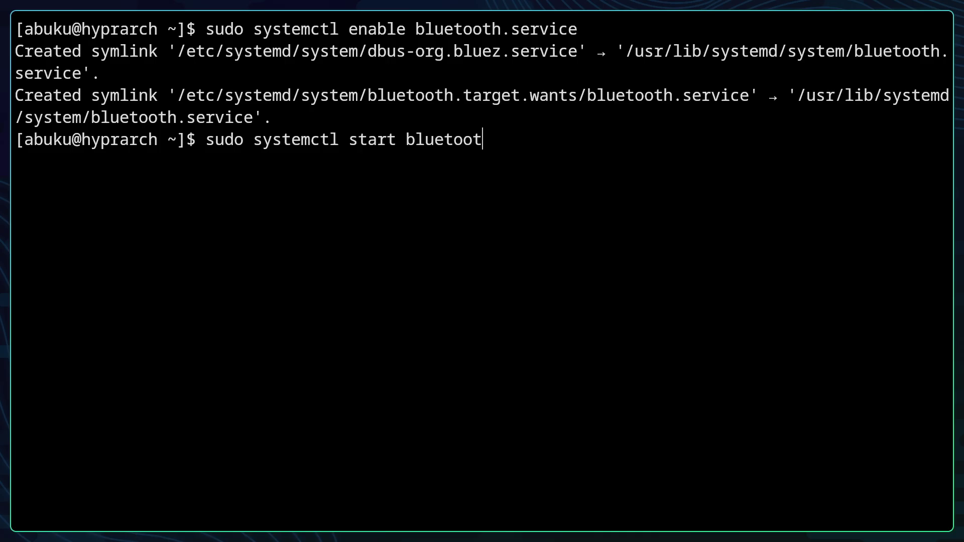
{"action": "type", "text": "h.service"}
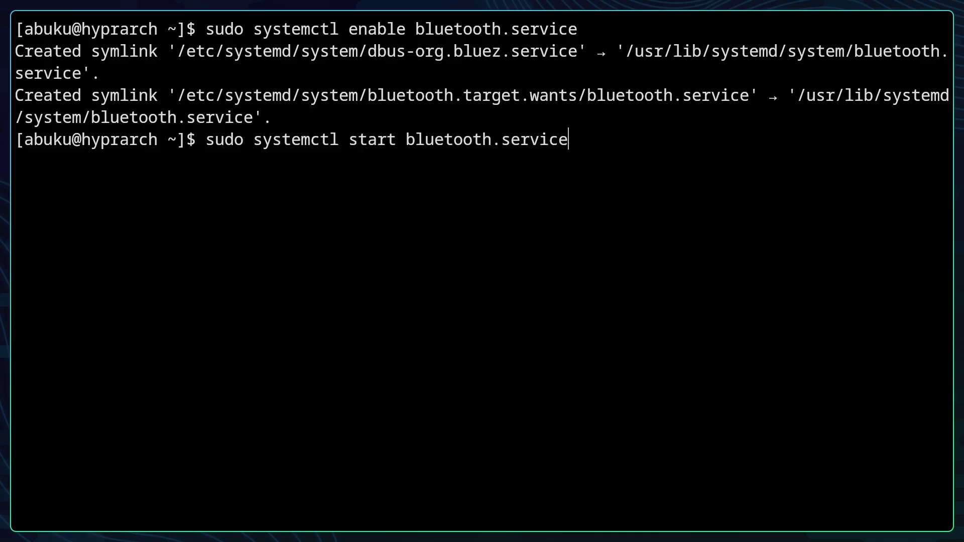
{"action": "key", "text": "Return"}
- Try to enable obex.service, which fails as a nonexistent unit
{"action": "type", "text": "clear"}
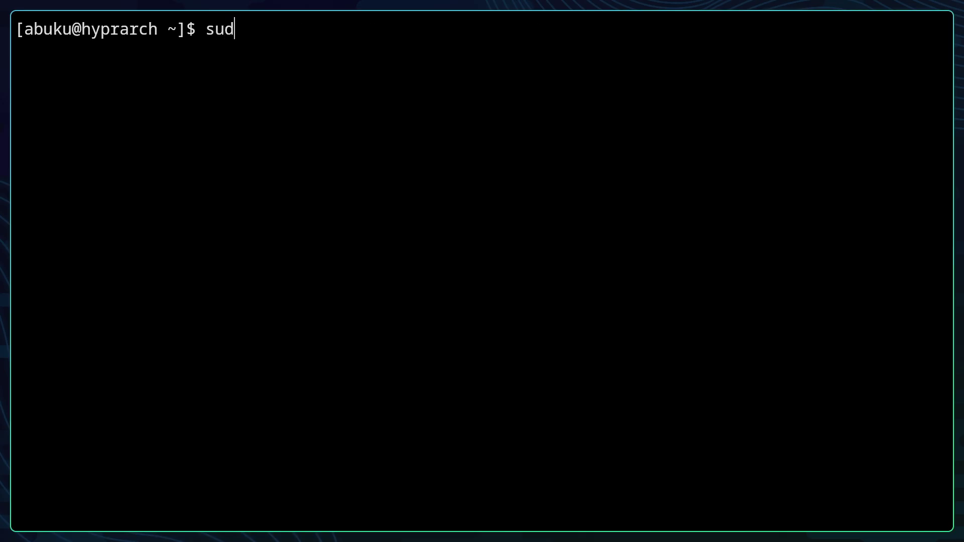
{"action": "type", "text": " enable"}
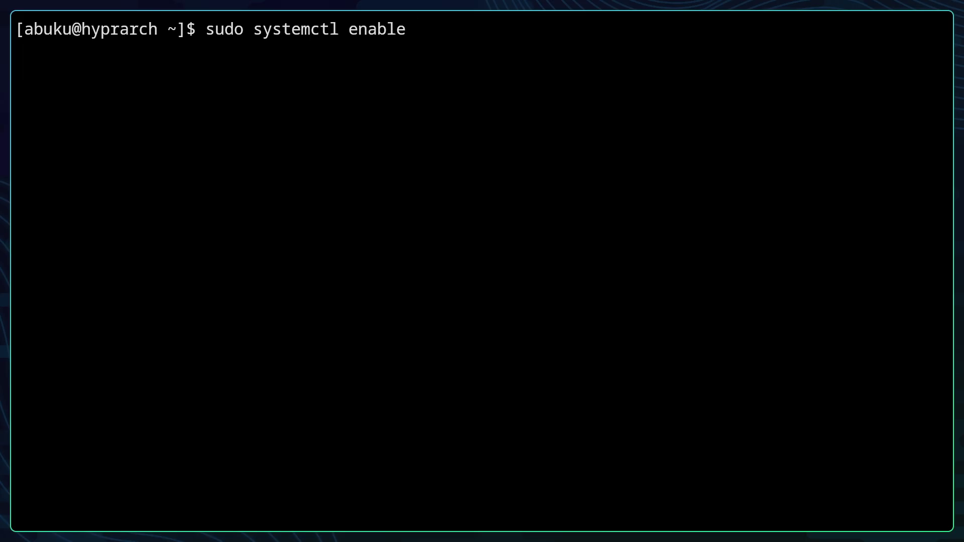
{"action": "type", "text": " blu"}
{"action": "key", "text": "BackSpace"}
{"action": "key", "text": "BackSpace"}
{"action": "key", "text": "BackSpace"}
{"action": "type", "text": "obex.service"}
{"action": "key", "text": "Return"}
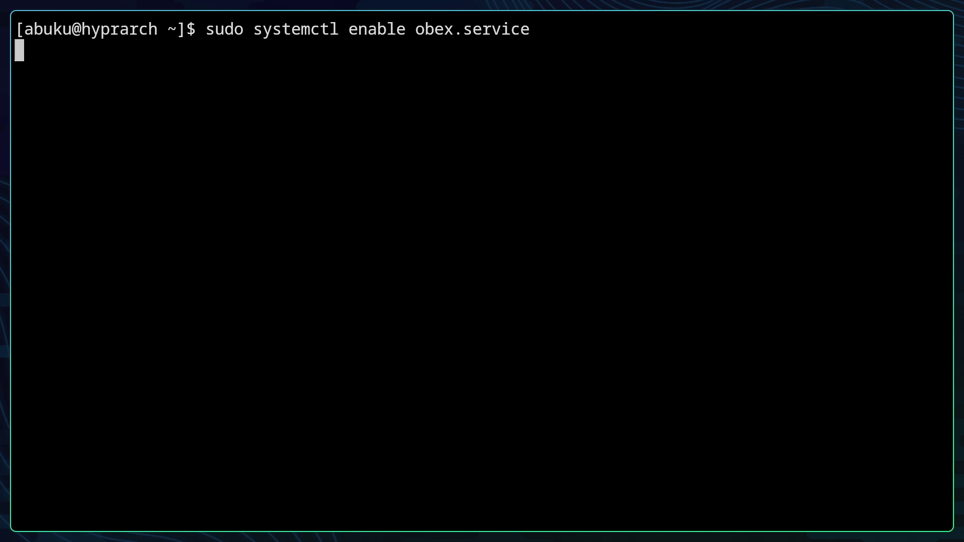
- Install bluetuith 0.2.3-1 with yay, confirming with y, then clear the screen
{"action": "type", "text": "clear"}
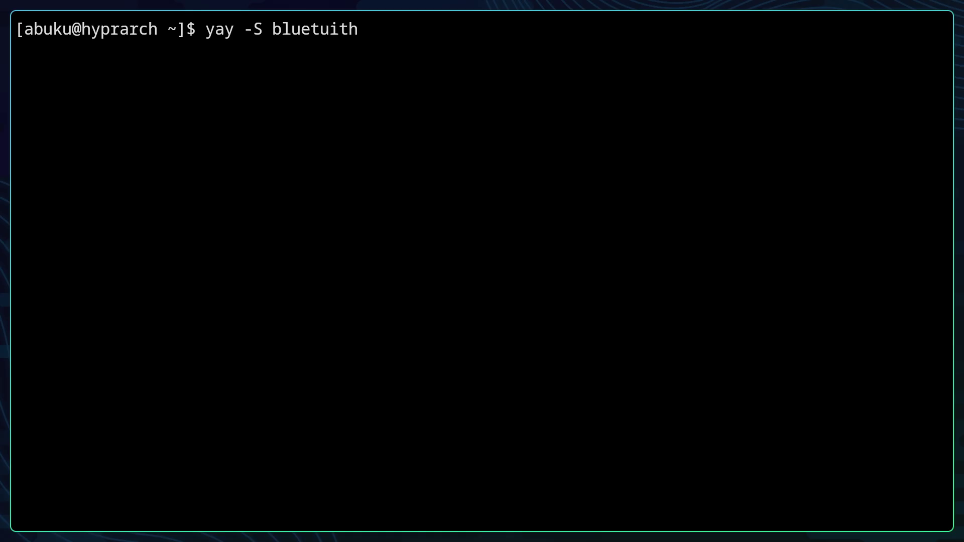
{"action": "key", "text": "Return"}
{"action": "key", "text": "Return"}
{"action": "key", "text": "Return"}
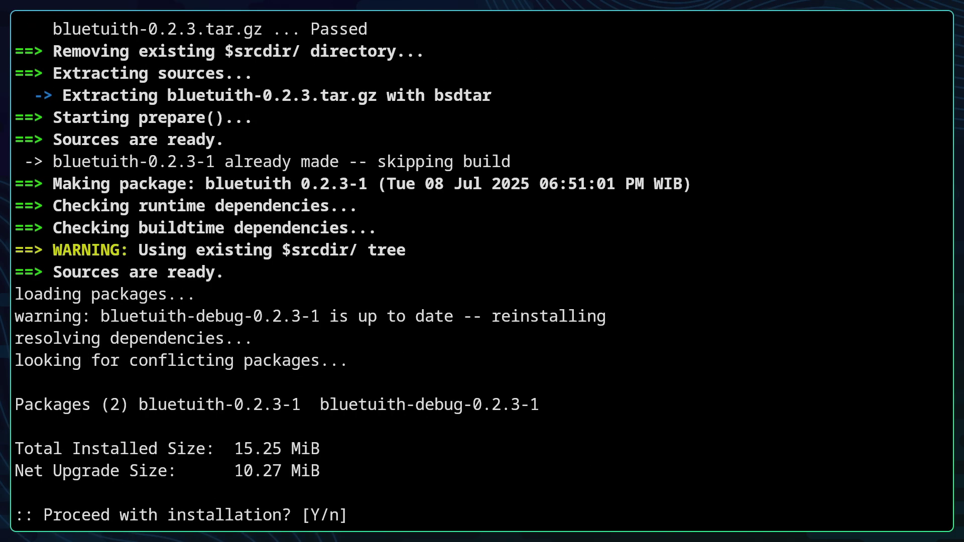
{"action": "type", "text": "y"}
{"action": "key", "text": "Return"}
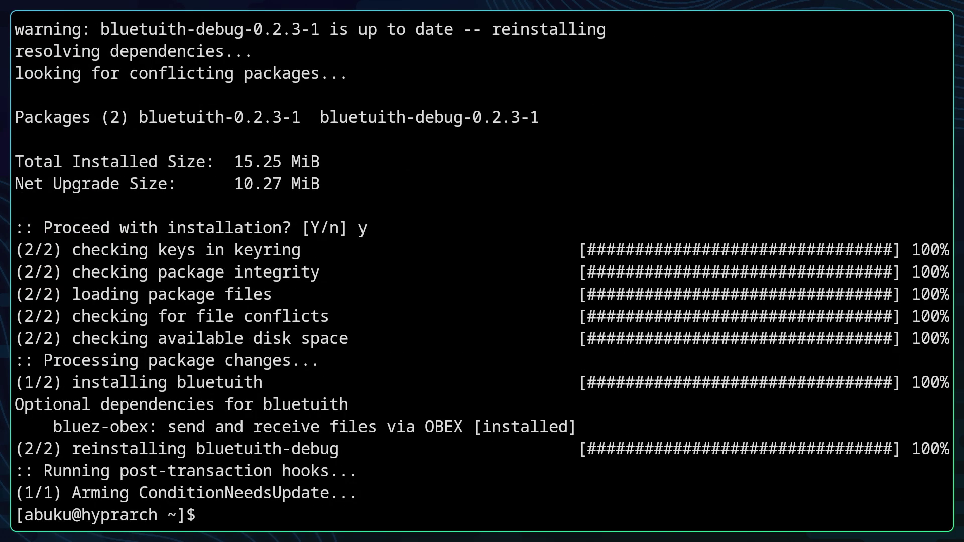
{"action": "type", "text": "clear"}
{"action": "key", "text": "Return"}
- Run bluetoothctl to reach the Bluetooth daemon, then relaunch bluetuith until it reports ready
{"action": "type", "text": "bluetuith"}
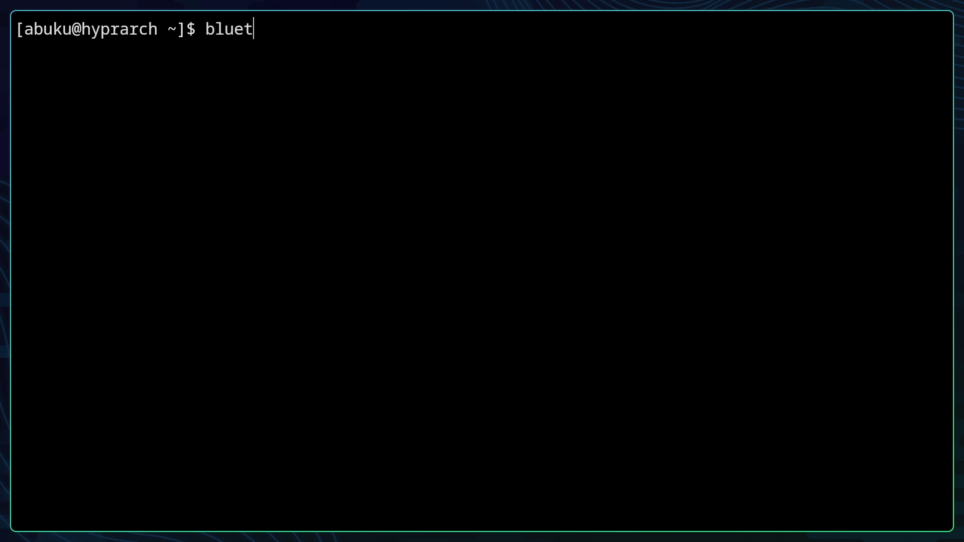
{"action": "key", "text": "Return"}
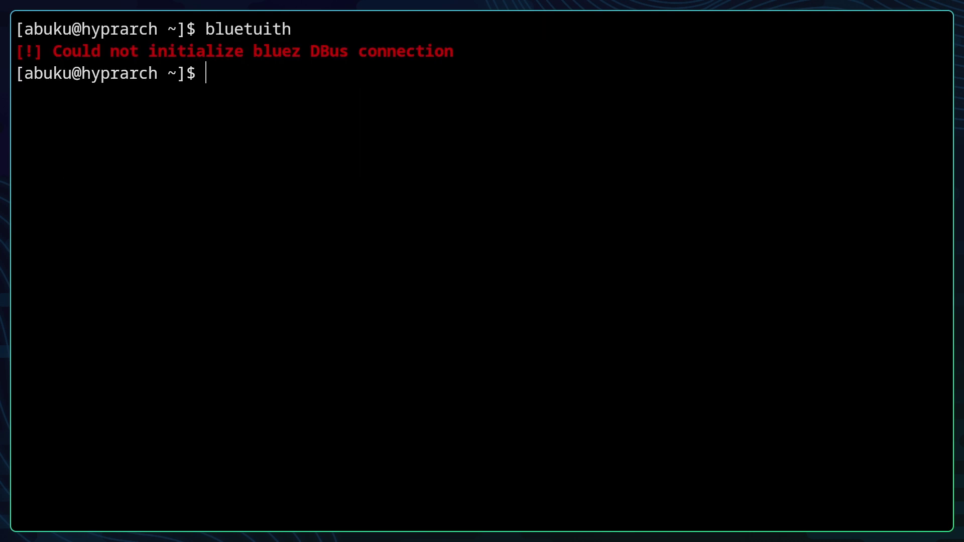
{"action": "type", "text": "blu"}
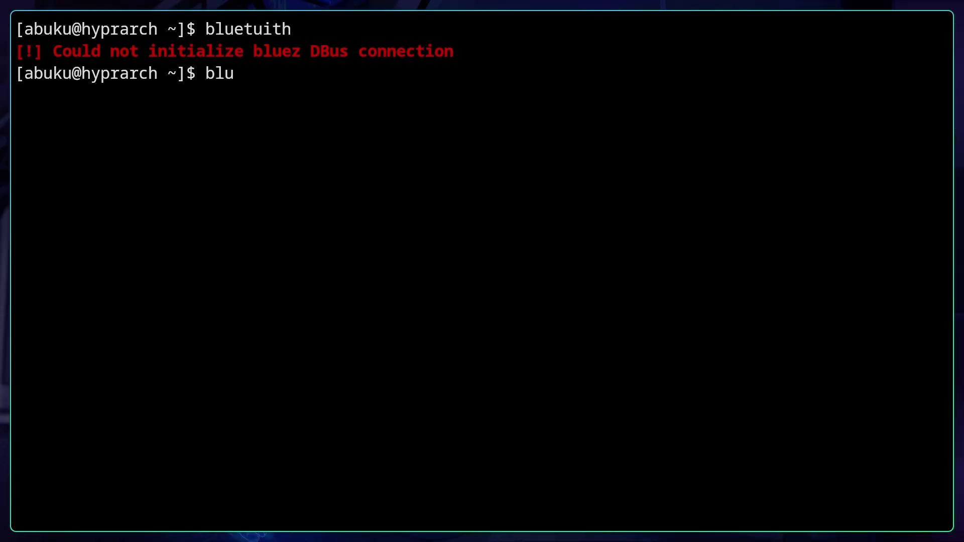
{"action": "type", "text": "etoothctl"}
{"action": "key", "text": "Return"}
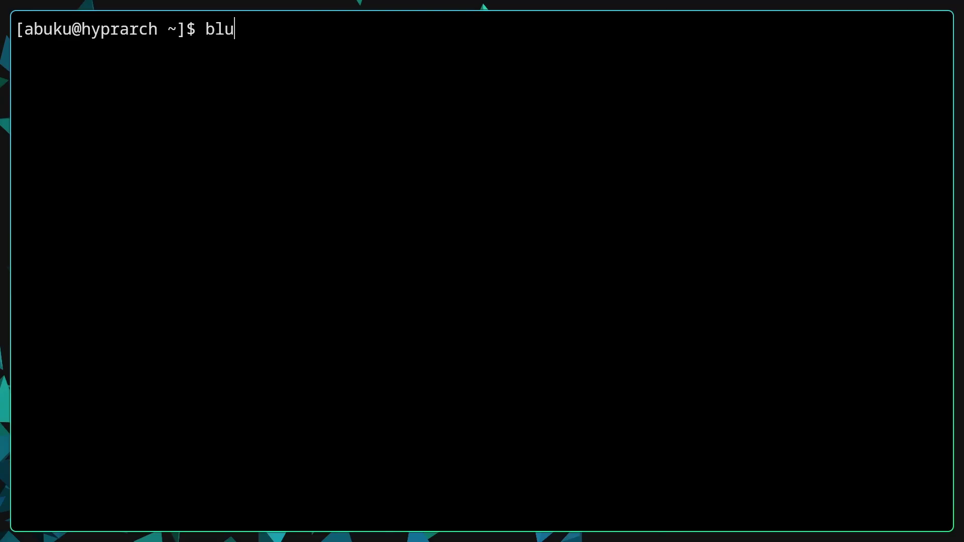
{"action": "type", "text": "etuith"}
{"action": "key", "text": "Return"}
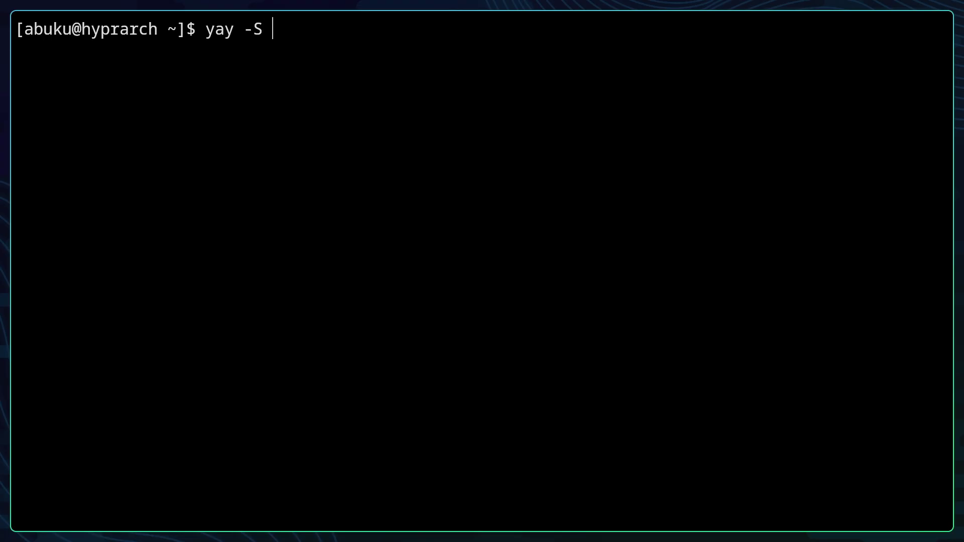
- Install zoxide 0.9.8-2 with yay -S zoxide, giving the sudo password and confirming with y
{"action": "type", "text": "zoxide"}
{"action": "key", "text": "Return"}
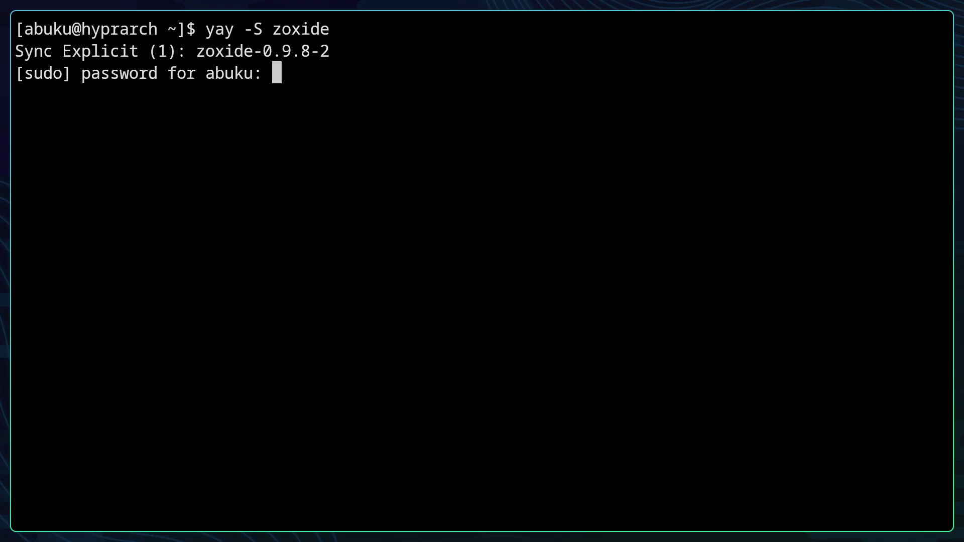
{"action": "key", "text": "Return"}
{"action": "type", "text": "y"}
{"action": "key", "text": "Return"}
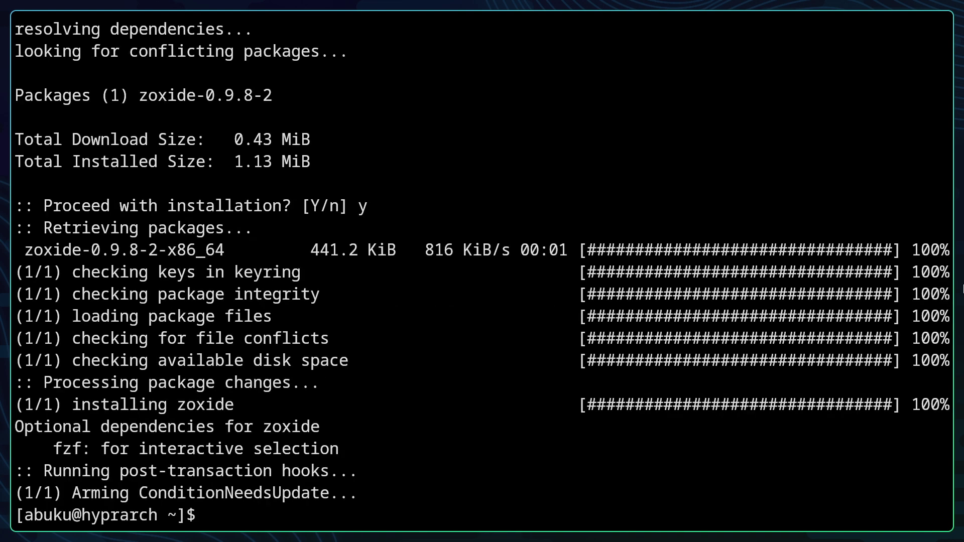
{"action": "type", "text": "cl"}
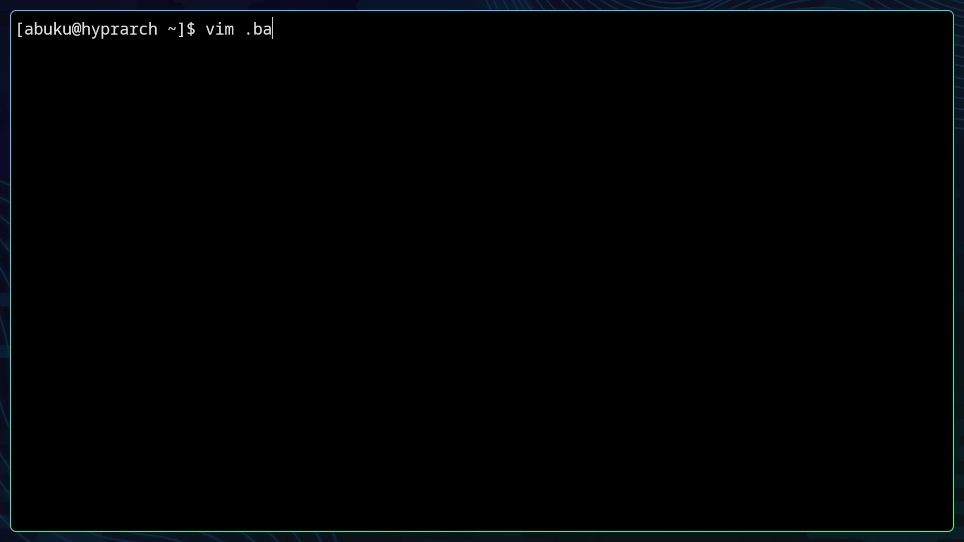
- Open .bashrc in vim and add eval "$(zoxide init bash)" on a new line below PS1
{"action": "type", "text": "shrc"}
{"action": "key", "text": "Return"}
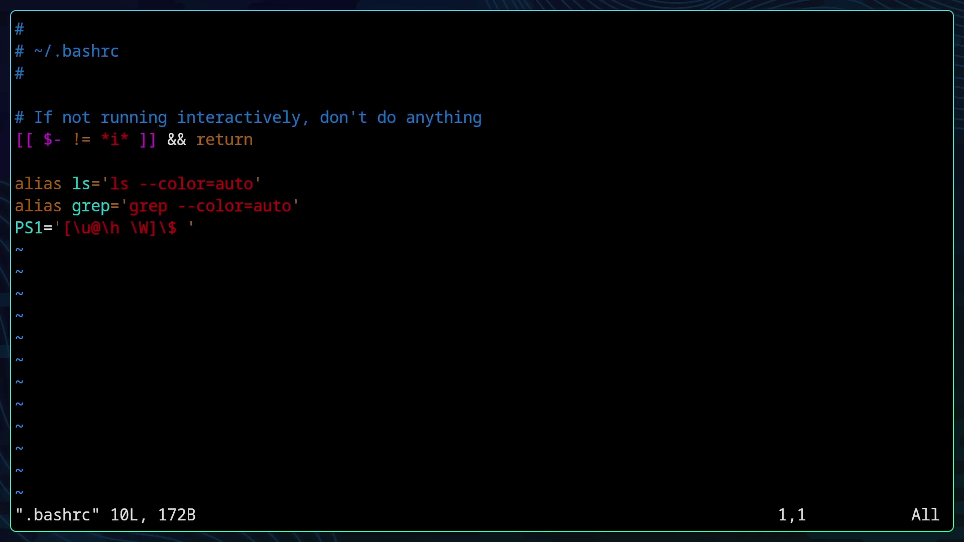
{"action": "key", "text": "Down"}
{"action": "key", "text": "Down"}
{"action": "key", "text": "Down"}
{"action": "key", "text": "Down"}
{"action": "key", "text": "Down"}
{"action": "key", "text": "Down"}
{"action": "key", "text": "Down"}
{"action": "key", "text": "Down"}
{"action": "key", "text": "Down"}
{"action": "key", "text": "Right"}
{"action": "key", "text": "Right"}
{"action": "key", "text": "Right"}
{"action": "key", "text": "Right"}
{"action": "key", "text": "Right"}
{"action": "key", "text": "Right"}
{"action": "key", "text": "Right"}
{"action": "key", "text": "Right"}
{"action": "key", "text": "Right"}
{"action": "key", "text": "Right"}
{"action": "key", "text": "Right"}
{"action": "key", "text": "Right"}
{"action": "key", "text": "Right"}
{"action": "key", "text": "Right"}
{"action": "key", "text": "Right"}
{"action": "key", "text": "Right"}
{"action": "key", "text": "Right"}
{"action": "key", "text": "Right"}
{"action": "key", "text": "a"}
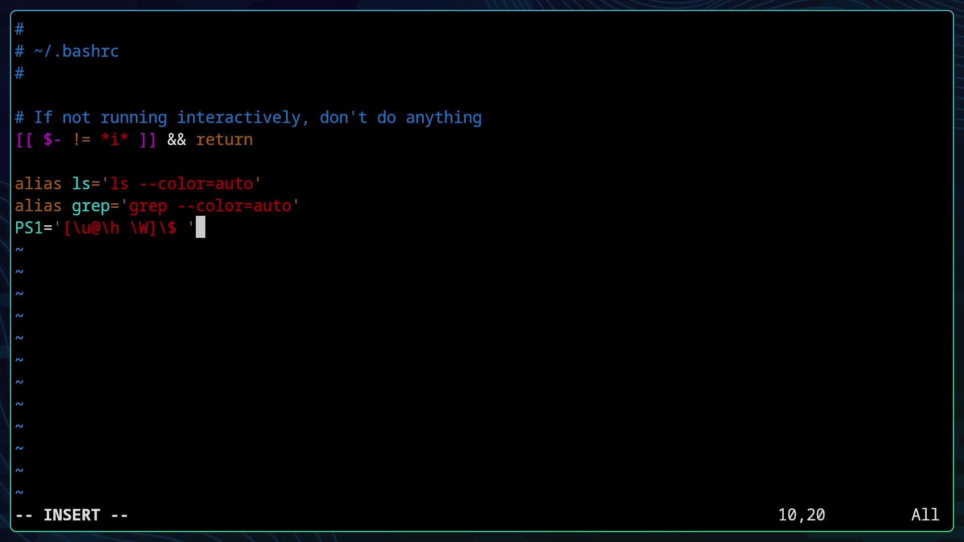
{"action": "key", "text": "Return"}
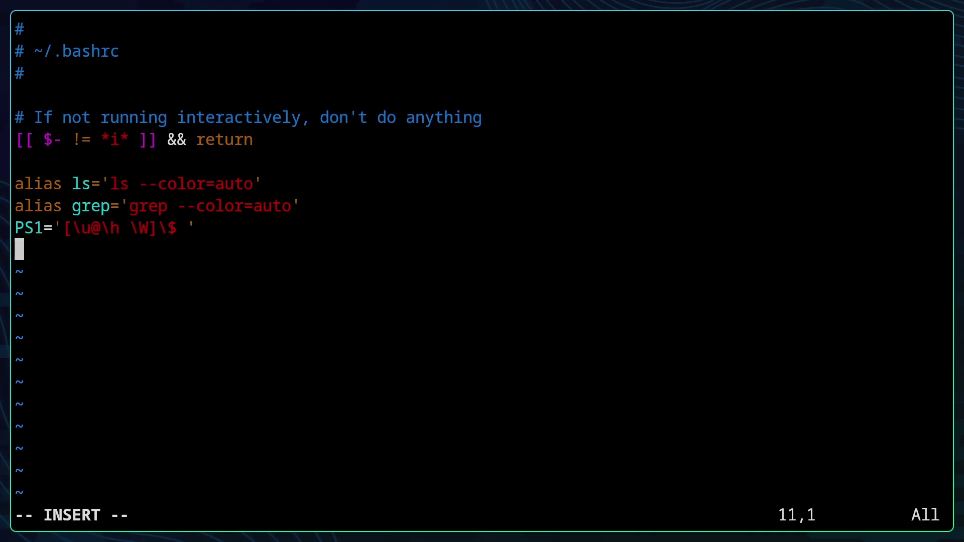
{"action": "type", "text": "eval \"#"}
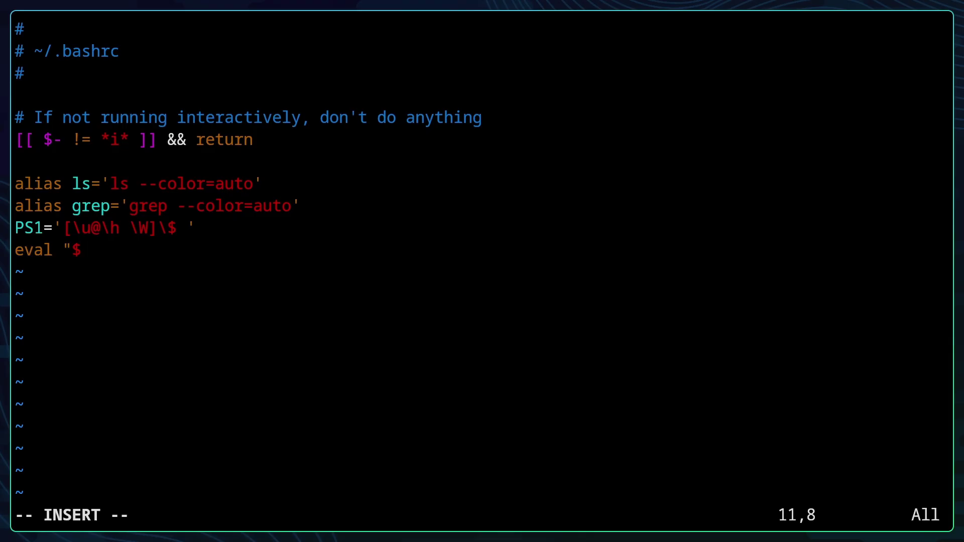
{"action": "type", "text": "(zoxide init "}
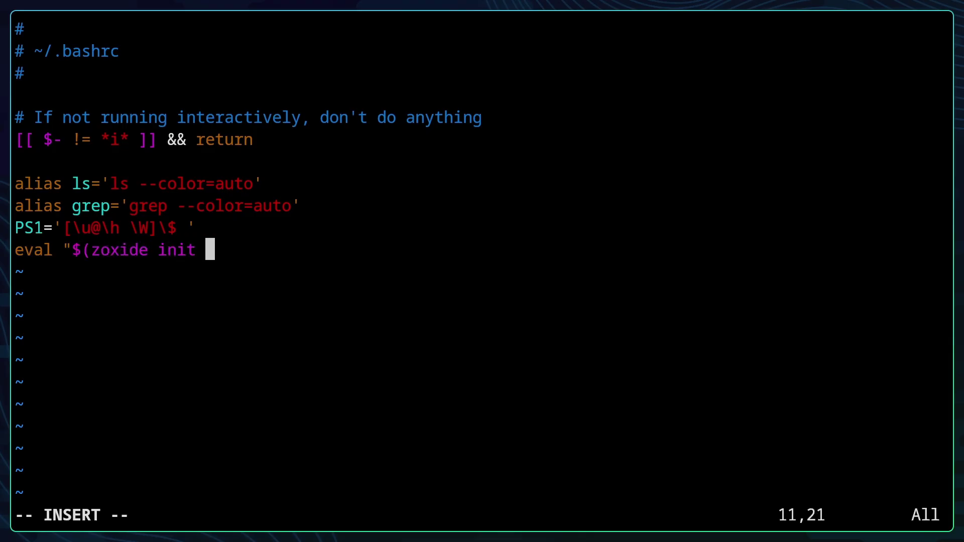
{"action": "type", "text": "bash)\""}
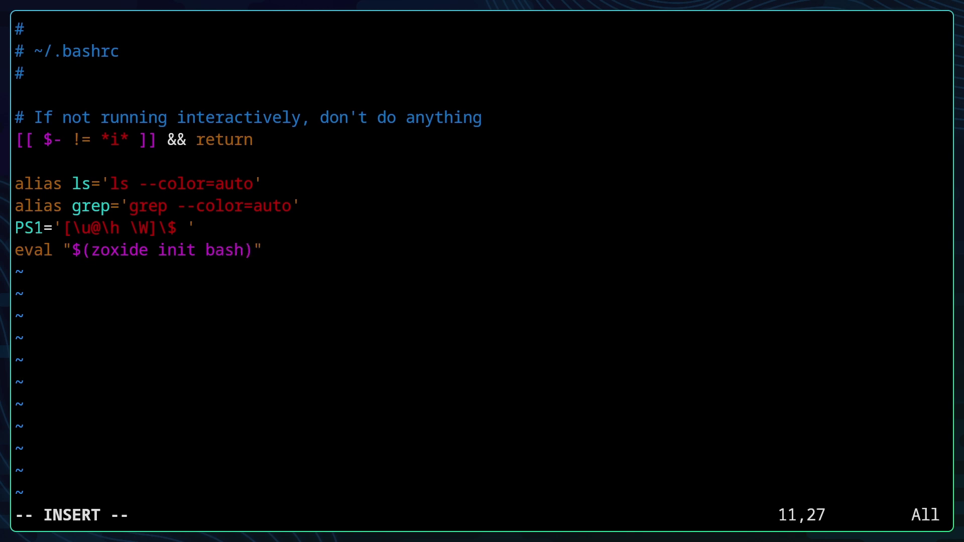
- Save .bashrc and quit vim with :wq
{"action": "key", "text": "Escape"}
{"action": "type", "text": ":wq"}
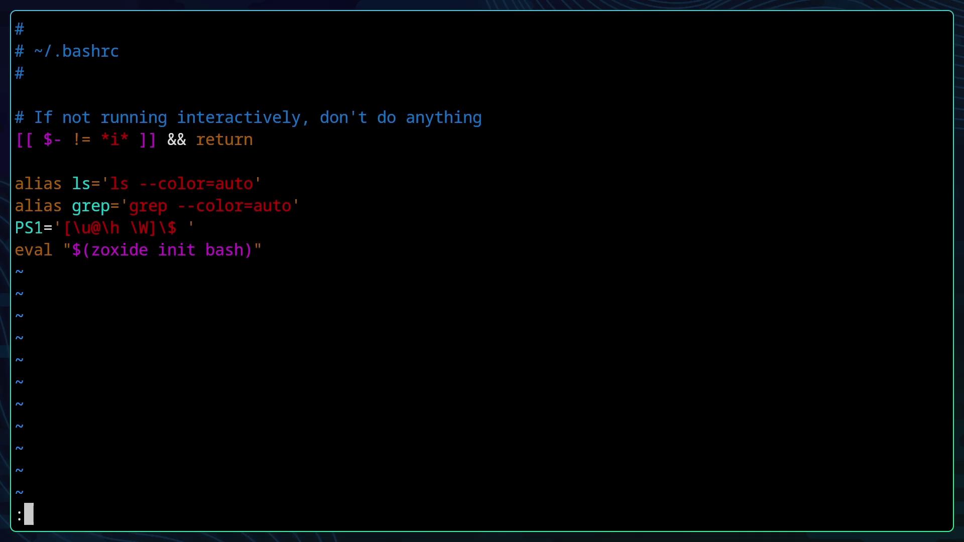
{"action": "key", "text": "BackSpace"}
{"action": "type", "text": "q"}
{"action": "key", "text": "Return"}
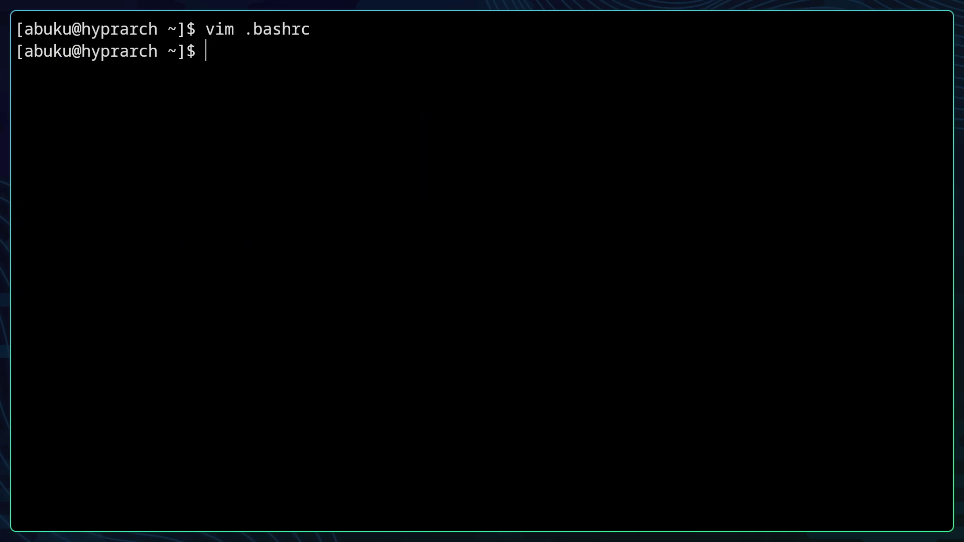
- Reload the updated .bashrc in the current shell with source .bashrc
{"action": "type", "text": "soure"}
{"action": "key", "text": "BackSpace"}
{"action": "key", "text": "BackSpace"}
{"action": "key", "text": "BackSpace"}
{"action": "type", "text": "urec"}
{"action": "key", "text": "BackSpace"}
{"action": "key", "text": "BackSpace"}
{"action": "type", "text": "ce .bashrc"}
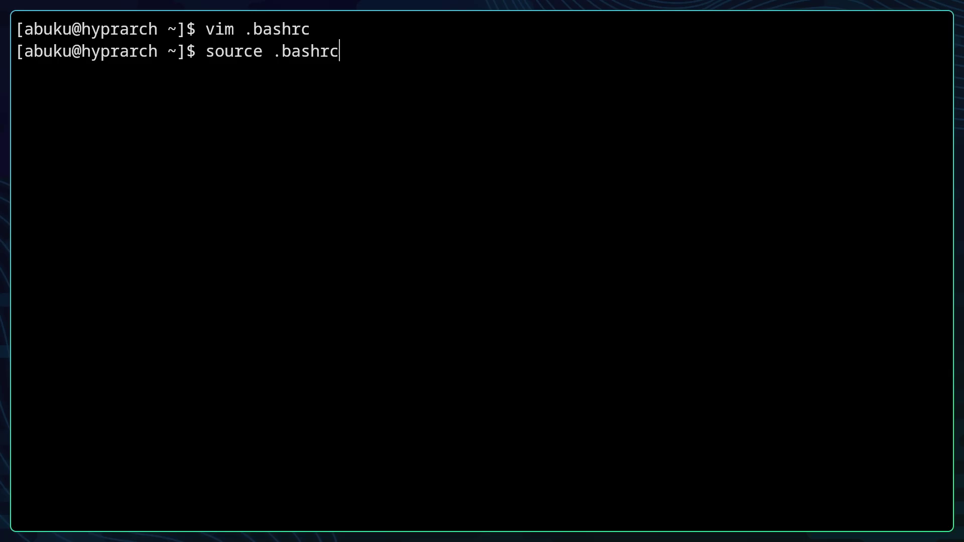
{"action": "key", "text": "Return"}
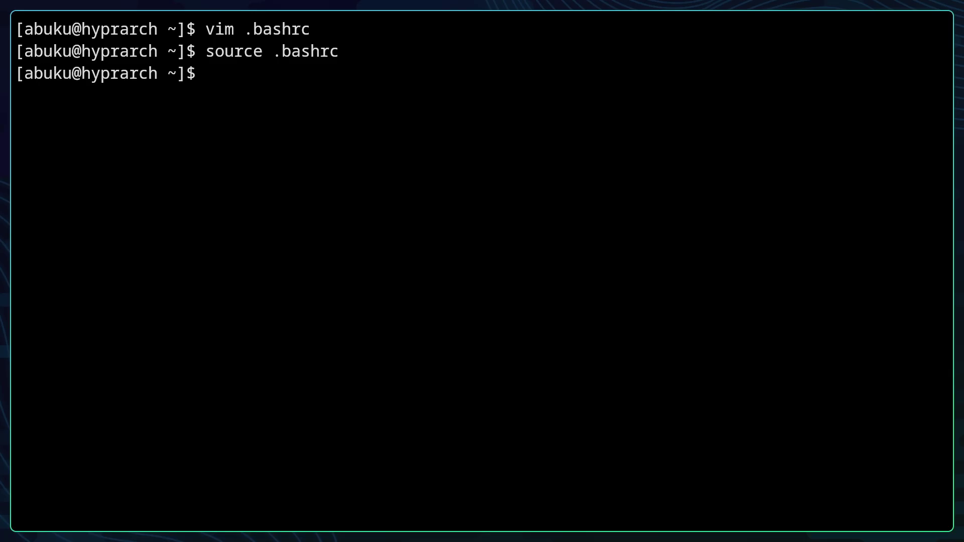
- Return to the home folder, then change into the .config folder
{"action": "type", "text": "cd"}
{"action": "key", "text": "Return"}
{"action": "type", "text": "d"}
{"action": "key", "text": "BackSpace"}
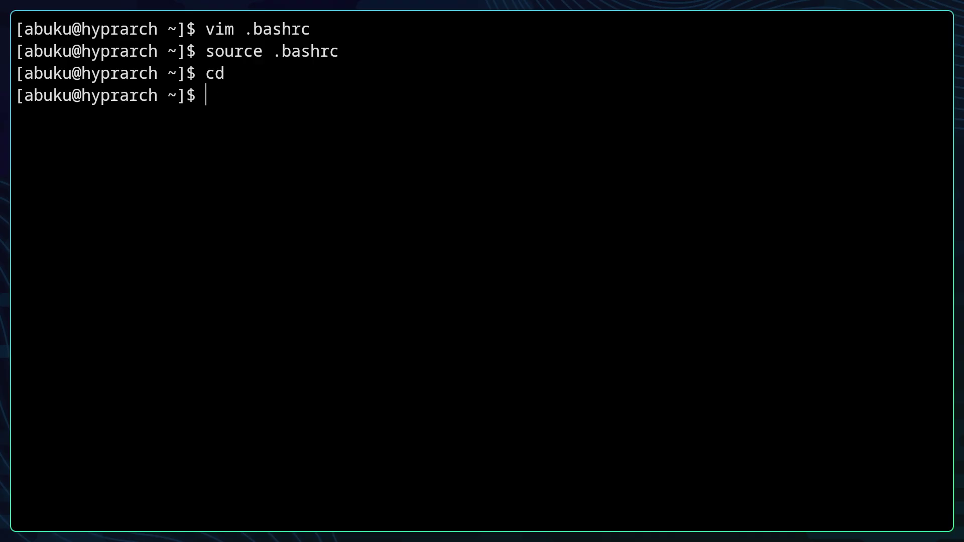
{"action": "type", "text": "d"}
{"action": "key", "text": "BackSpace"}
{"action": "type", "text": "cd .config"}
{"action": "key", "text": "Return"}
- Change into the hypr folder and list its files
{"action": "type", "text": "ccd ."}
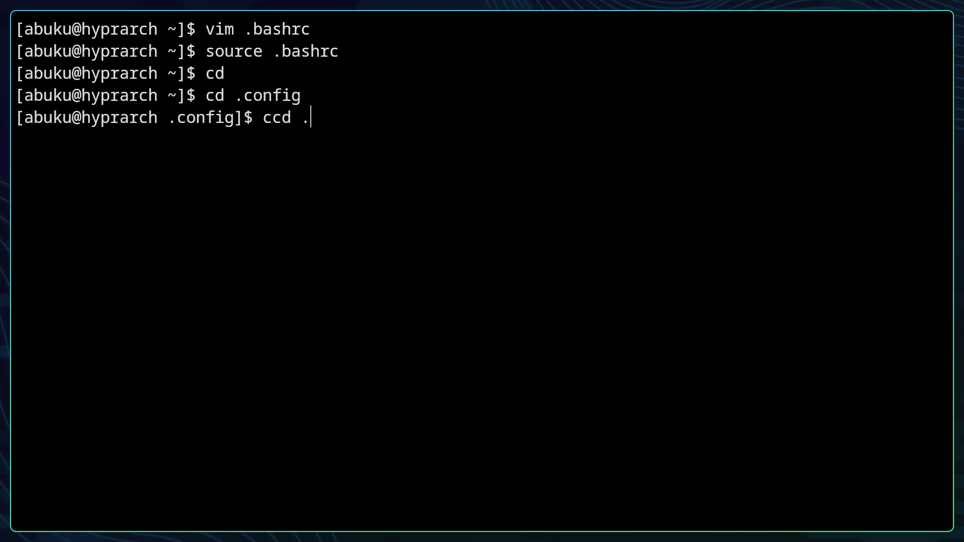
{"action": "key", "text": "BackSpace"}
{"action": "key", "text": "BackSpace"}
{"action": "key", "text": "BackSpace"}
{"action": "key", "text": "BackSpace"}
{"action": "type", "text": "d."}
{"action": "type", "text": "hypr"}
{"action": "key", "text": "Return"}
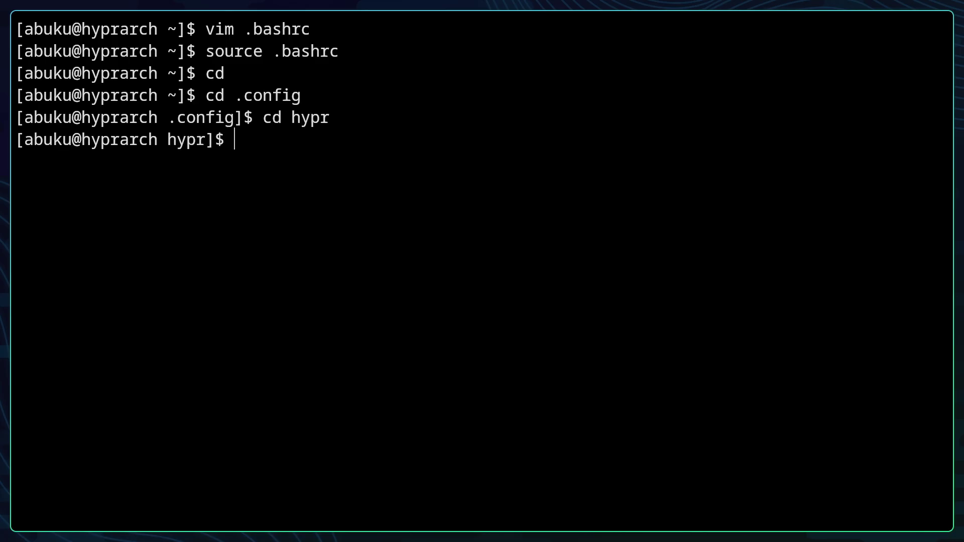
{"action": "type", "text": "ls"}
{"action": "key", "text": "Return"}
- Clear the screen and go back to the home folder
{"action": "type", "text": "clear"}
{"action": "key", "text": "Return"}
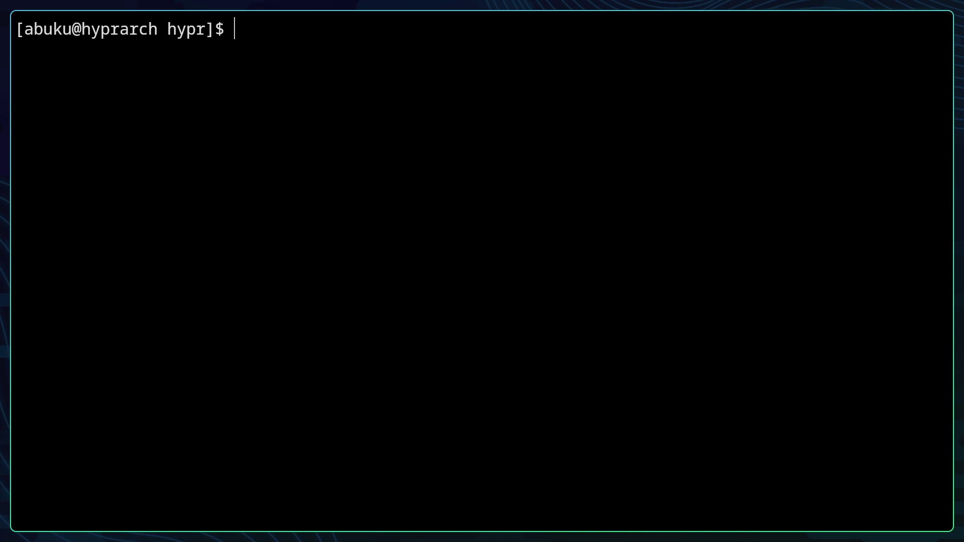
{"action": "type", "text": "cd"}
{"action": "key", "text": "Return"}
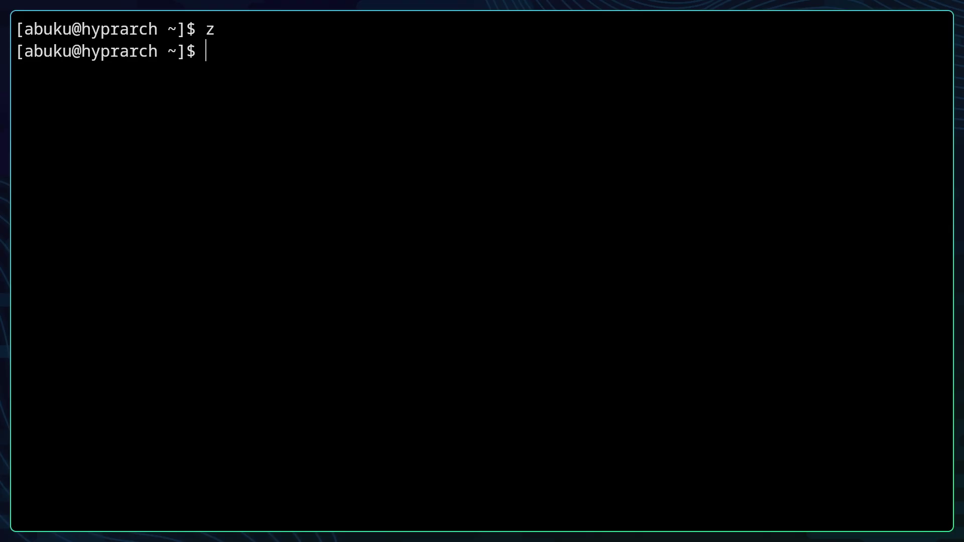
{"action": "type", "text": "z .config"}
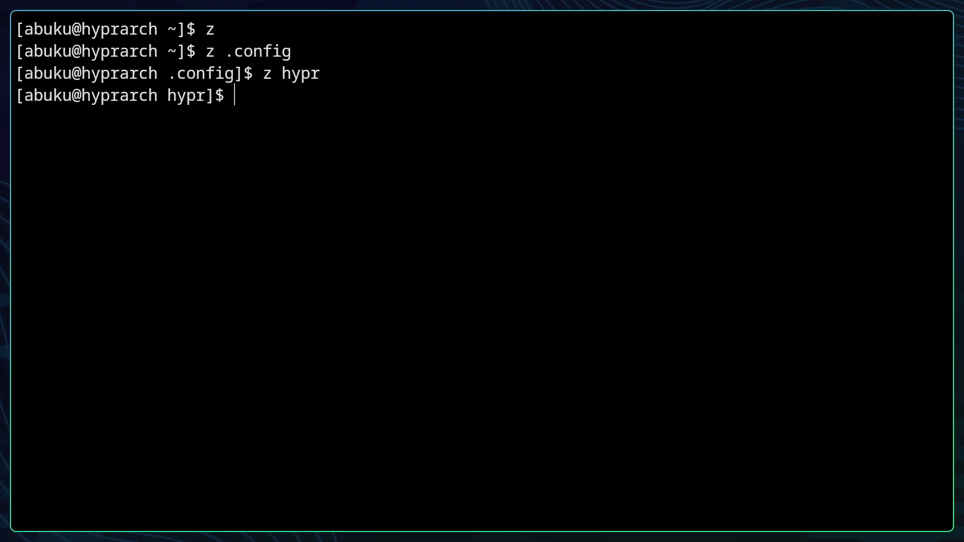
{"action": "type", "text": "ls"}
{"action": "key", "text": "Return"}
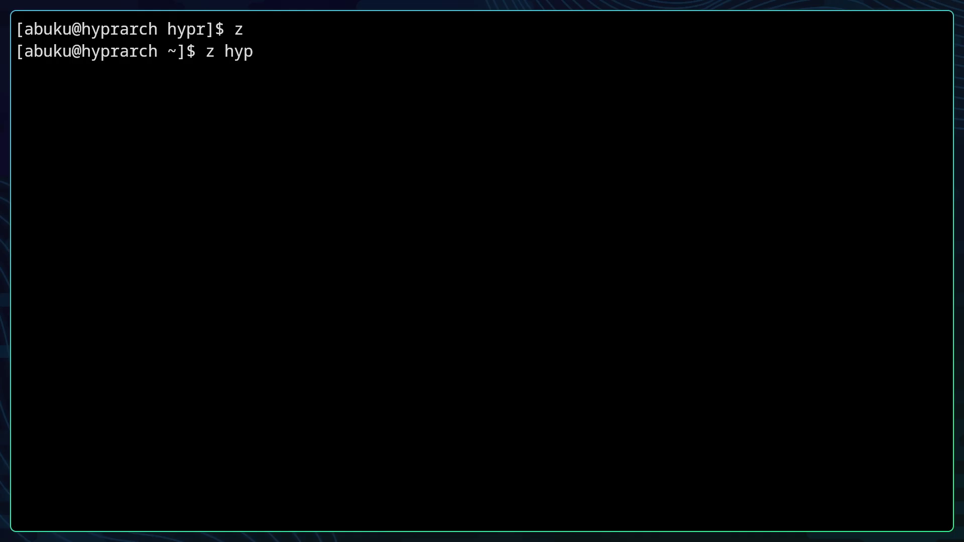
{"action": "type", "text": "ls"}
{"action": "key", "text": "Return"}
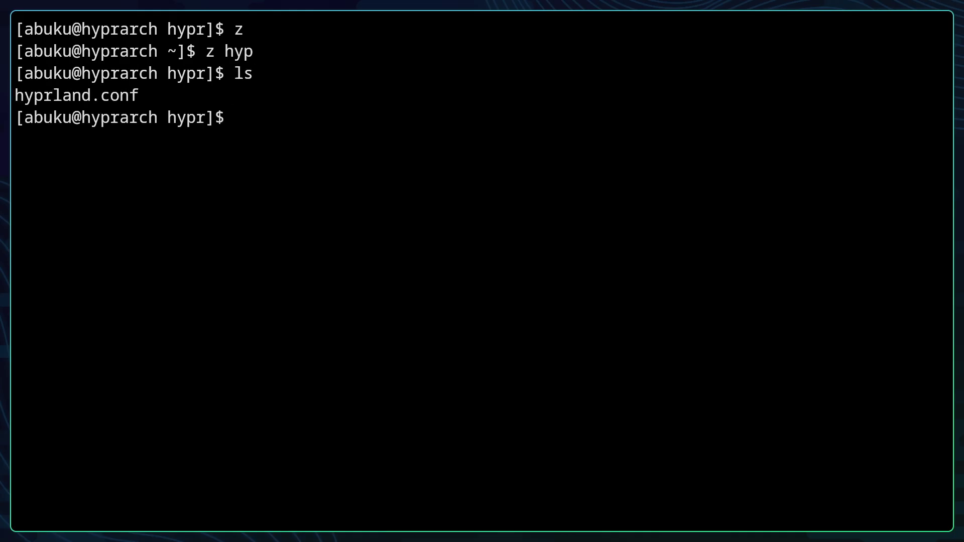